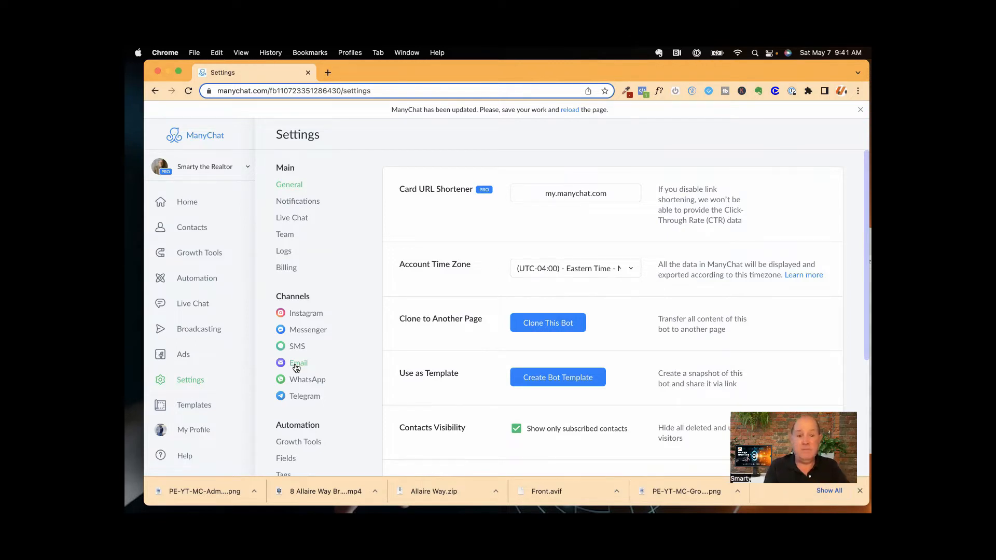
# Step: Review the Notifications settings, covering the 'Notify Admins' channels, Live Chat alerts, notification email and Contact Reports frequency
pyautogui.click(301, 202)
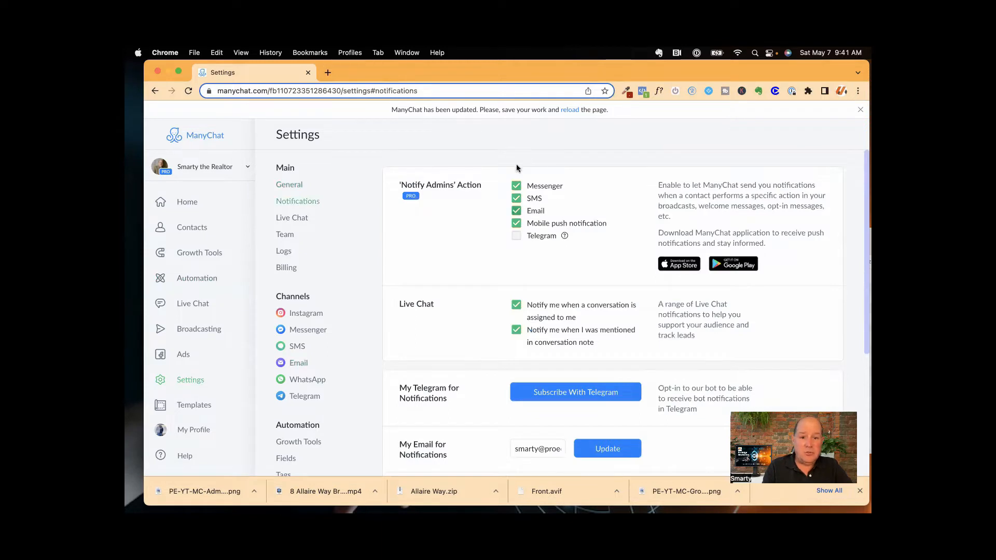
pyautogui.click(516, 198)
pyautogui.click(515, 199)
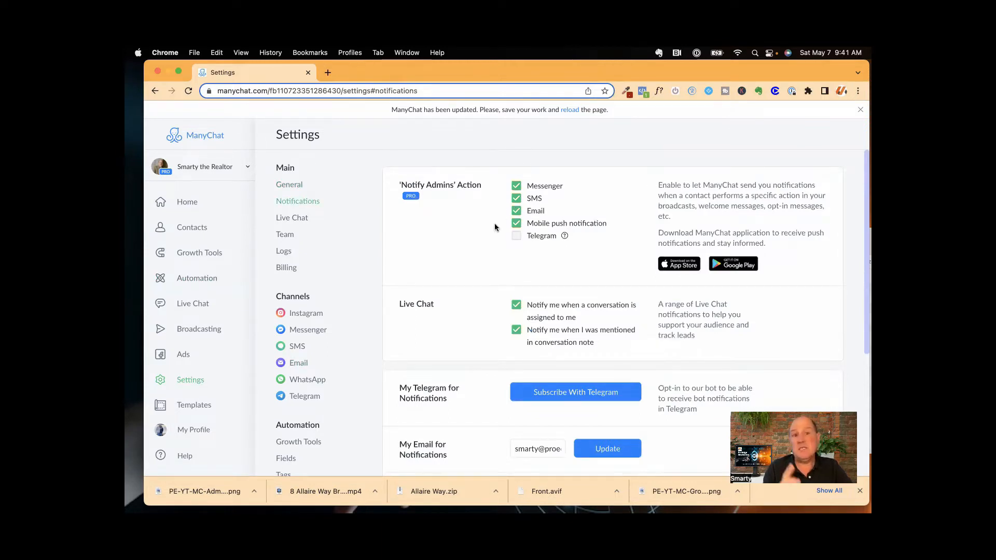
pyautogui.scroll(-5, 495, 278)
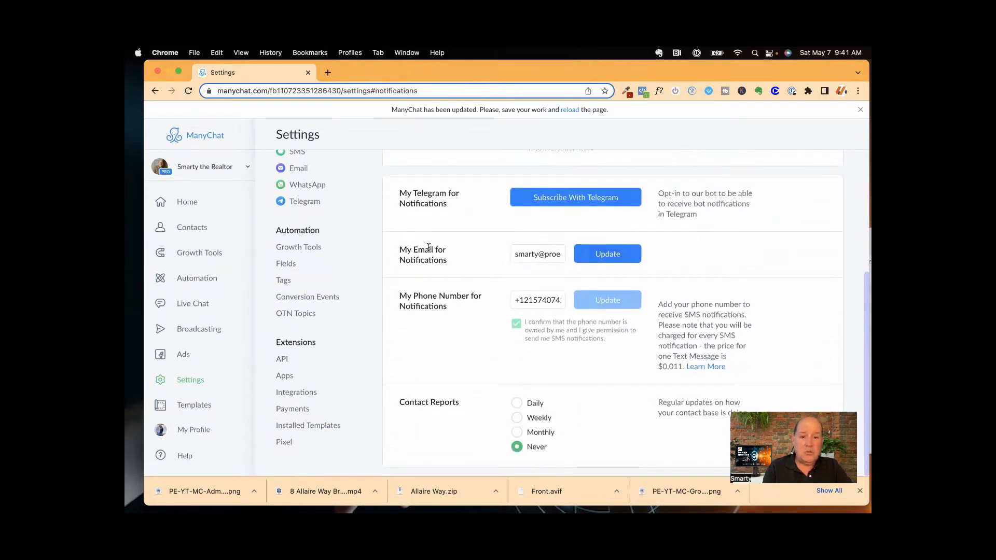
pyautogui.moveTo(414, 249); pyautogui.dragTo(460, 263)
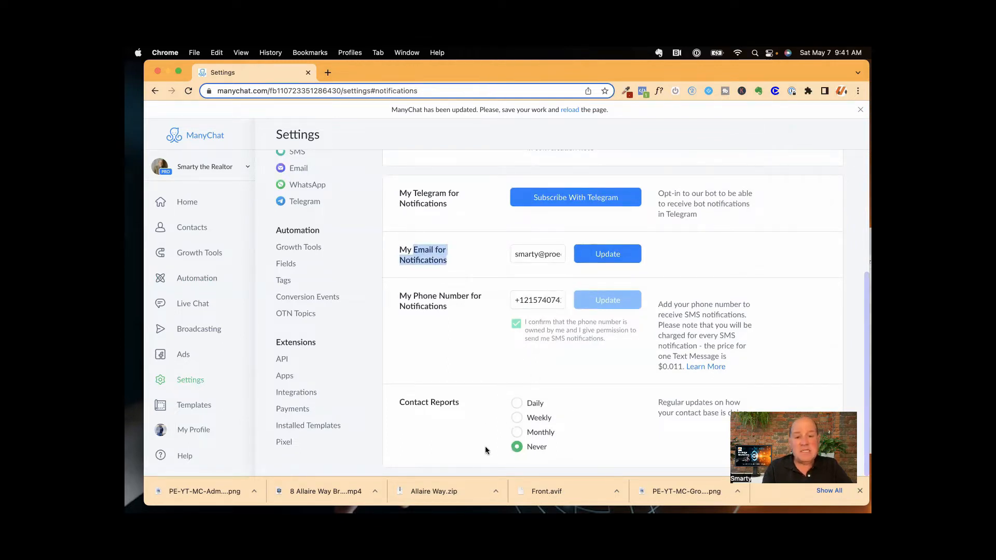
pyautogui.moveTo(404, 403); pyautogui.dragTo(487, 401)
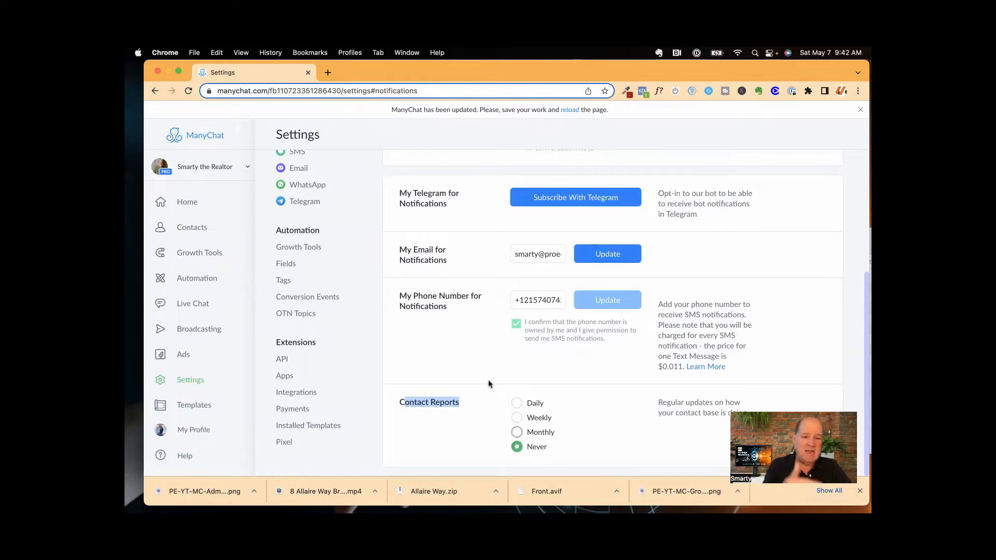
pyautogui.scroll(5, 462, 328)
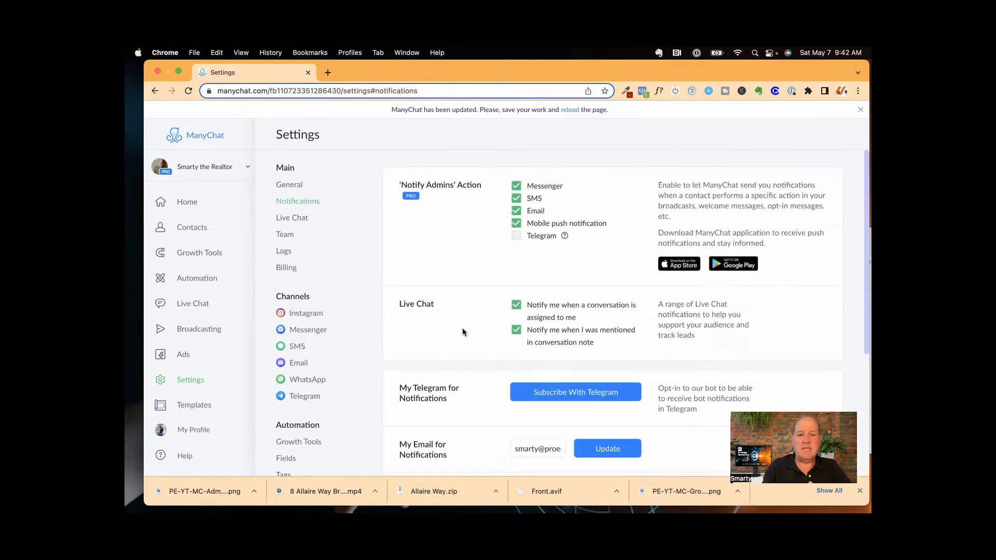
# Step: Open the Dream Home Finder flow from the ProEdge ChatBot 5.0 + AI folder for editing
pyautogui.click(203, 276)
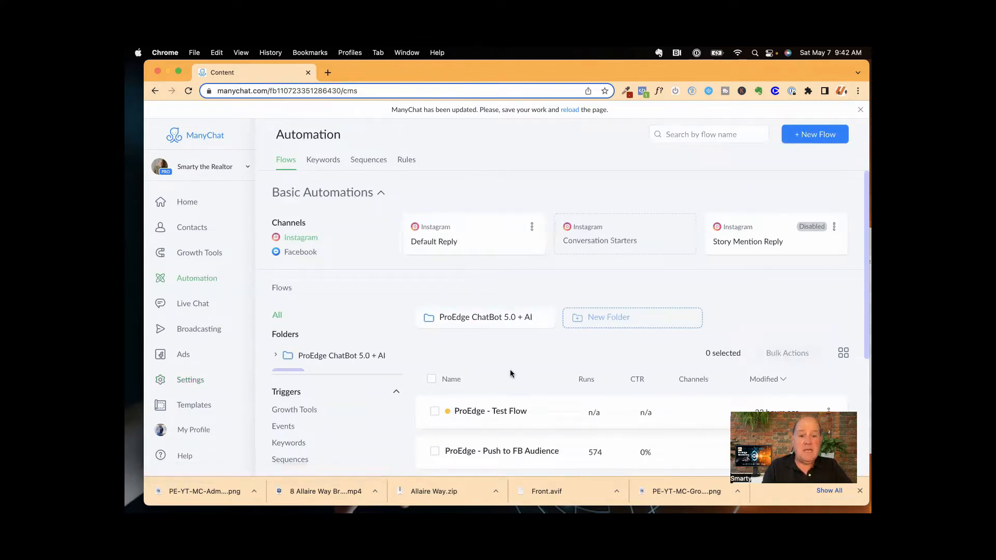
pyautogui.click(509, 322)
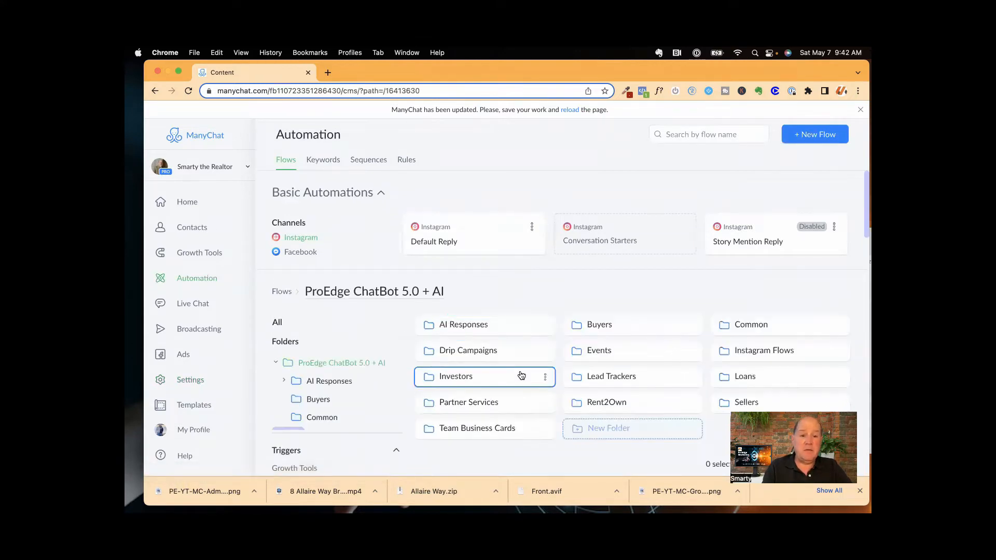
pyautogui.scroll(-4, 521, 376)
pyautogui.scroll(1, 522, 376)
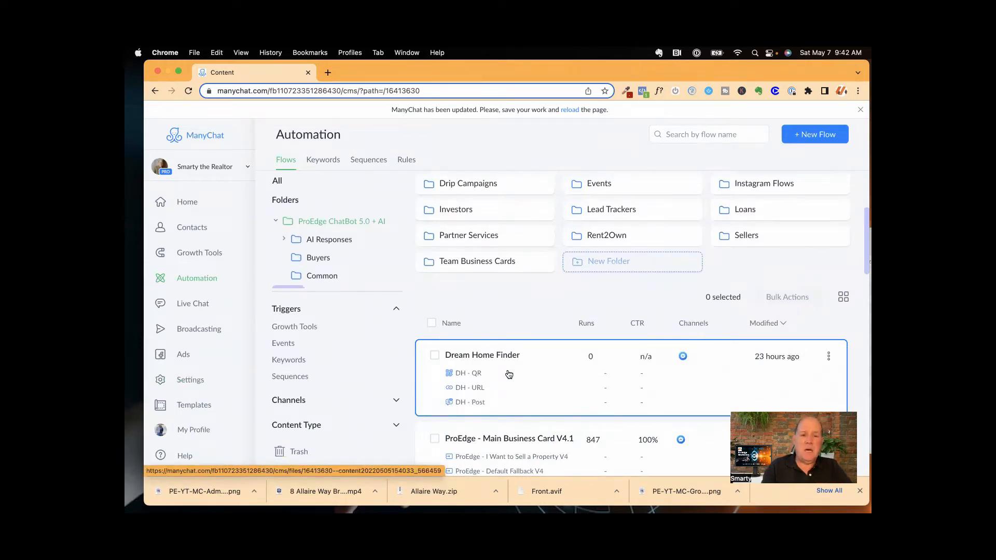
pyautogui.click(493, 362)
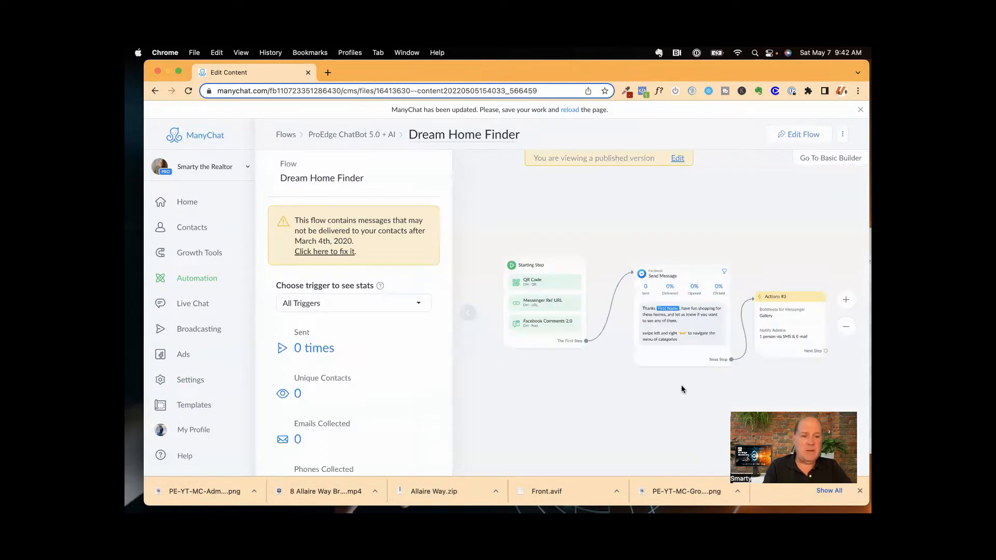
pyautogui.moveTo(680, 385); pyautogui.dragTo(616, 356)
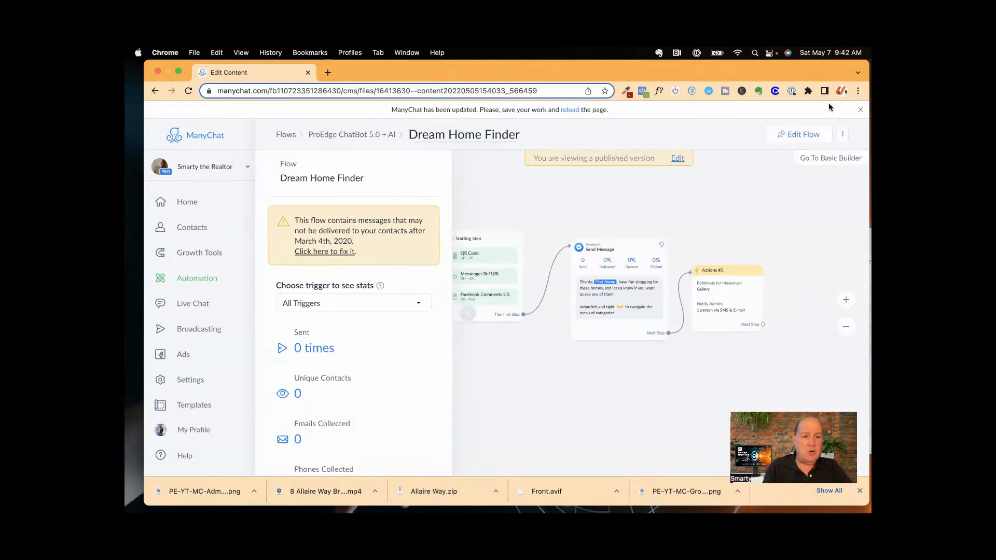
pyautogui.click(802, 134)
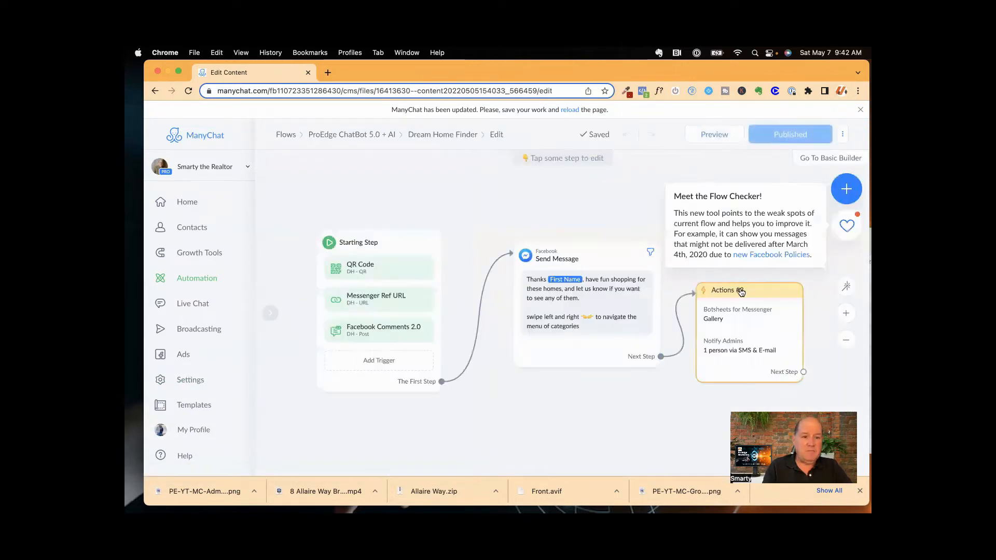
# Step: Remove the existing Notify Admins action from the Actions #3 step
pyautogui.click(742, 293)
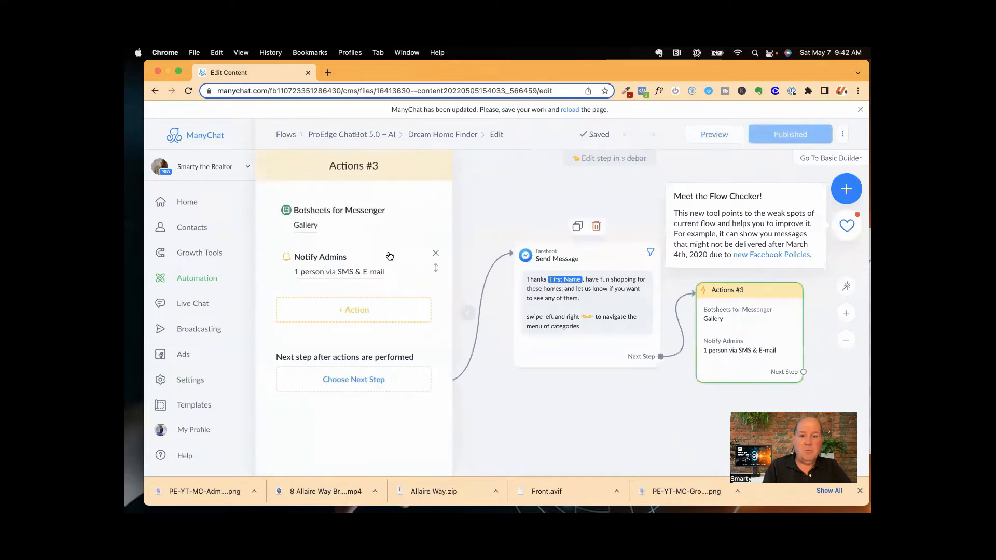
pyautogui.click(436, 253)
pyautogui.click(591, 171)
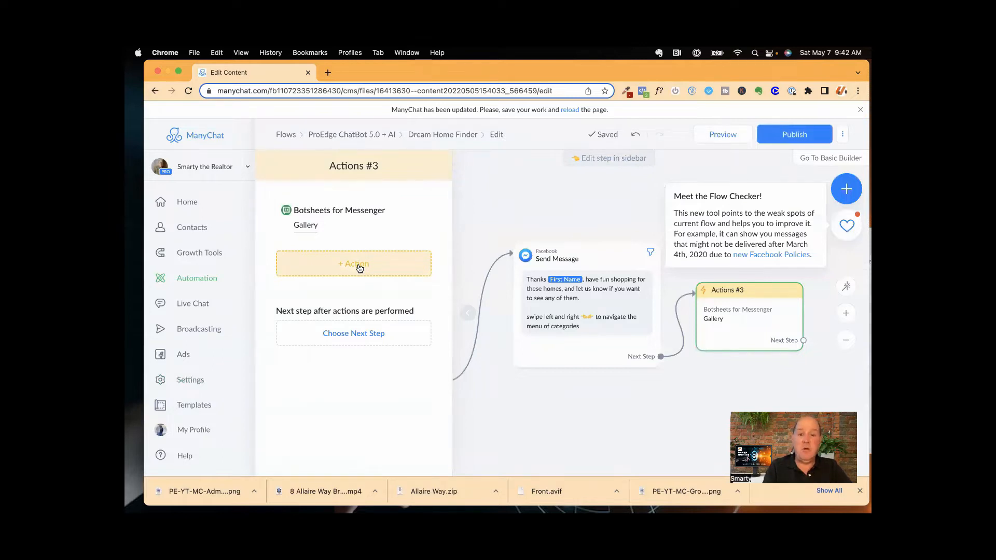
# Step: Add a new Notify Admins action to the Actions #3 step
pyautogui.click(359, 268)
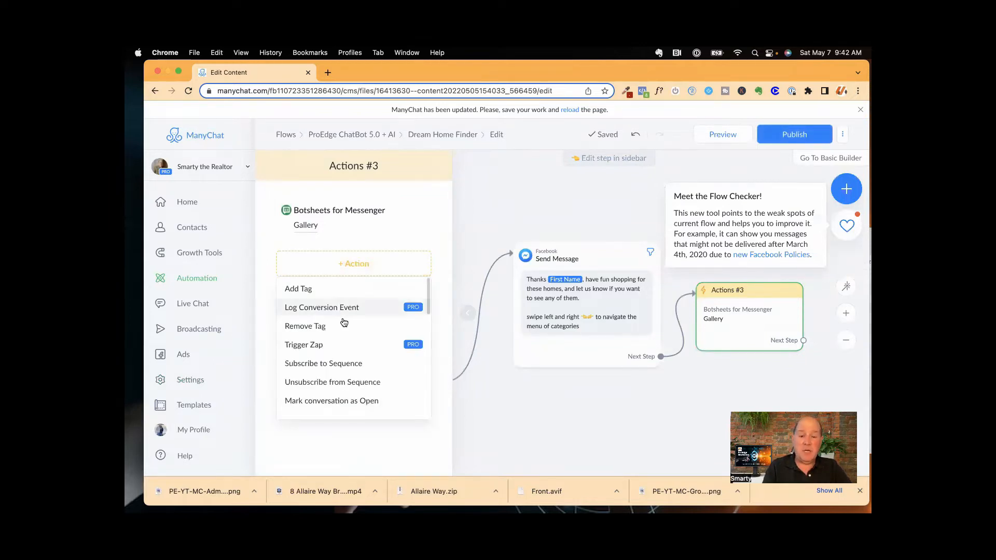
pyautogui.scroll(-3, 342, 325)
pyautogui.scroll(-1, 343, 325)
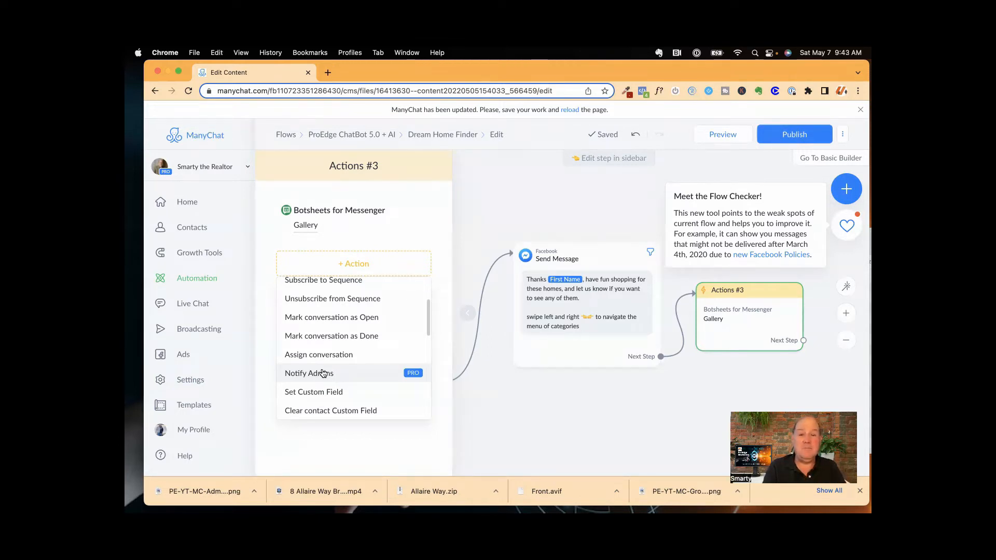
pyautogui.click(322, 373)
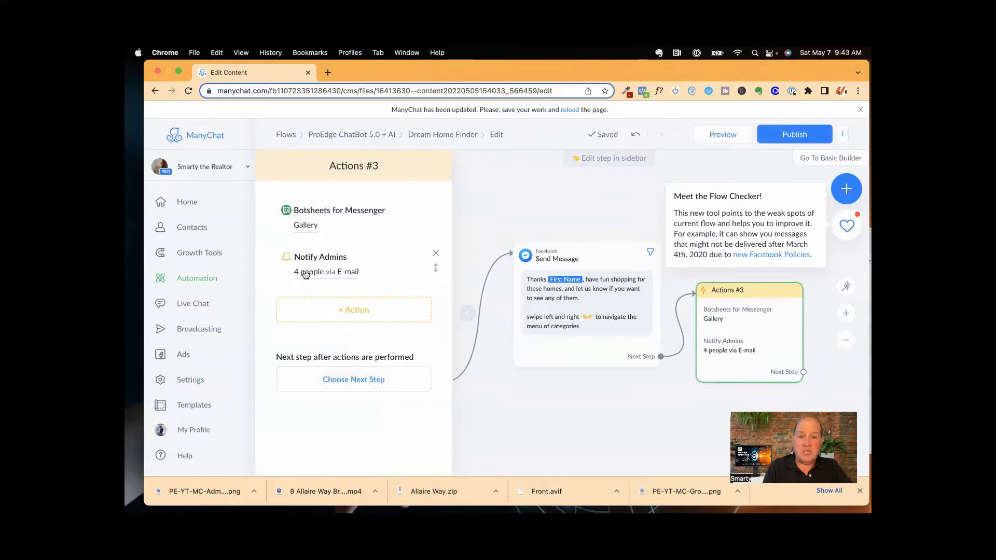
# Step: In the Notify Admins action, turn off email for the whole team and enable SMS and email for only the third listed team member
pyautogui.click(339, 271)
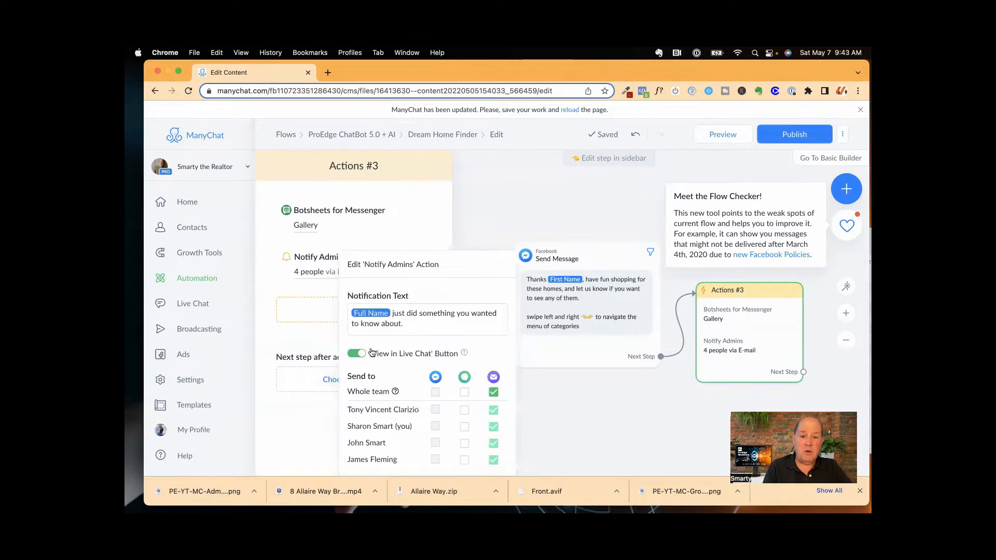
pyautogui.click(494, 393)
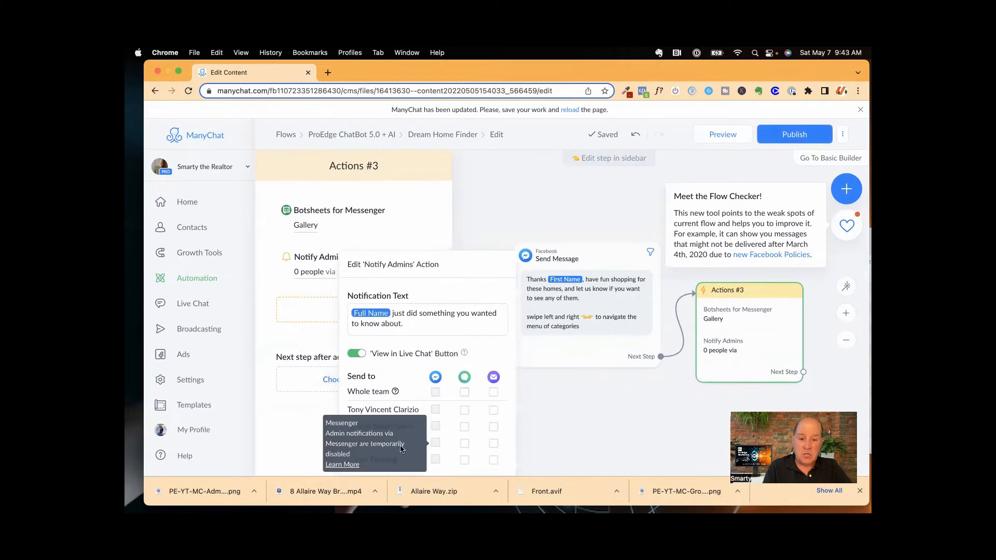
pyautogui.click(464, 443)
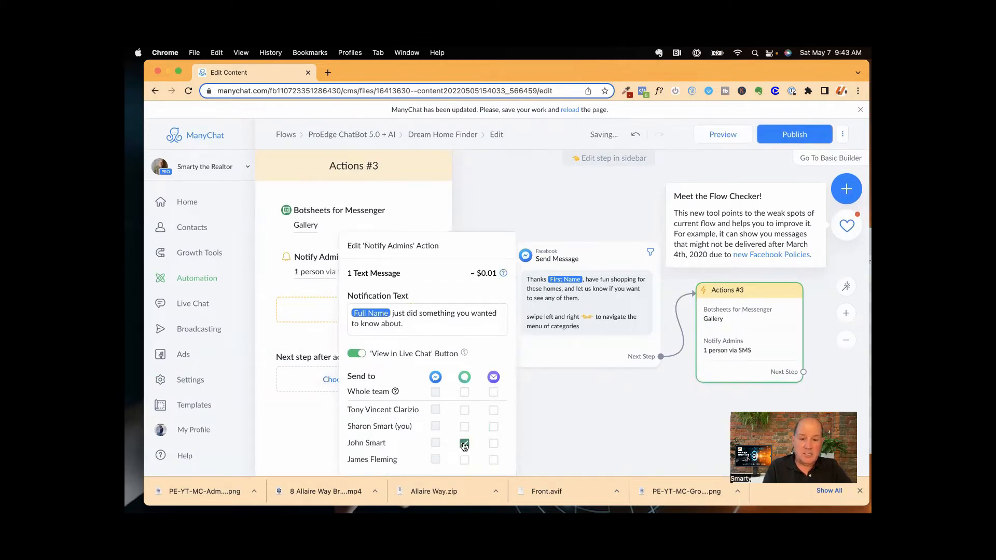
pyautogui.click(493, 444)
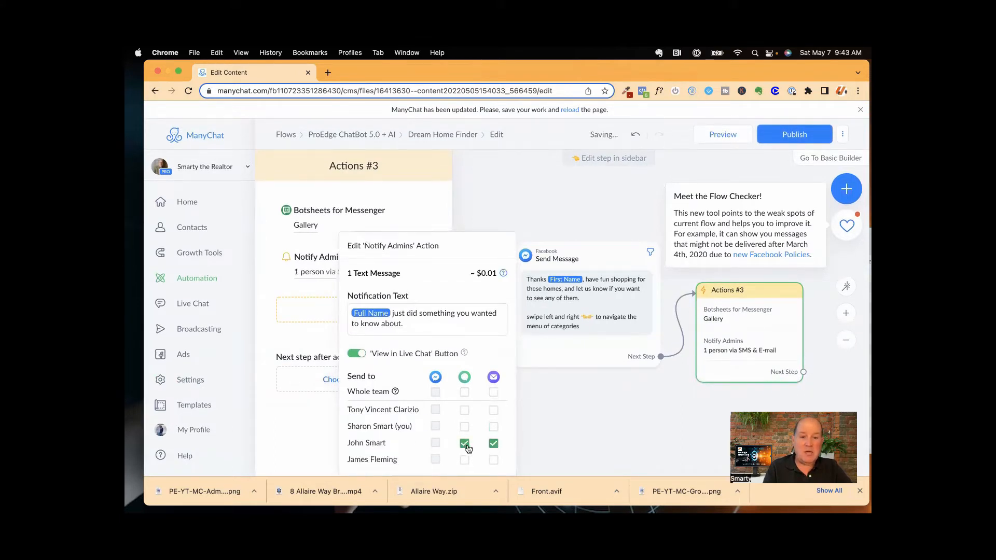
# Step: Replace the default notification text with the custom bot field Your First Name
pyautogui.tripleClick(416, 325)
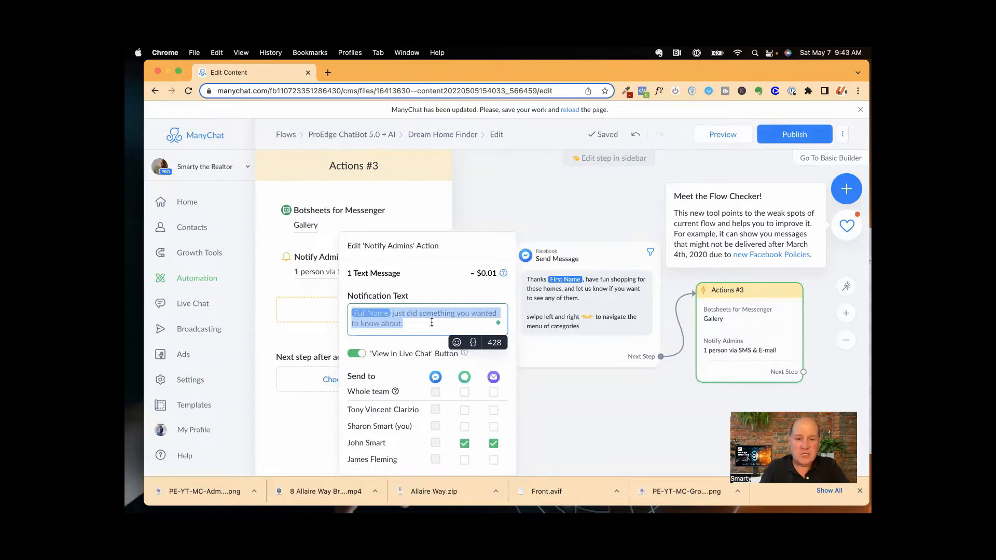
pyautogui.click(472, 343)
pyautogui.click(451, 177)
pyautogui.write('your')
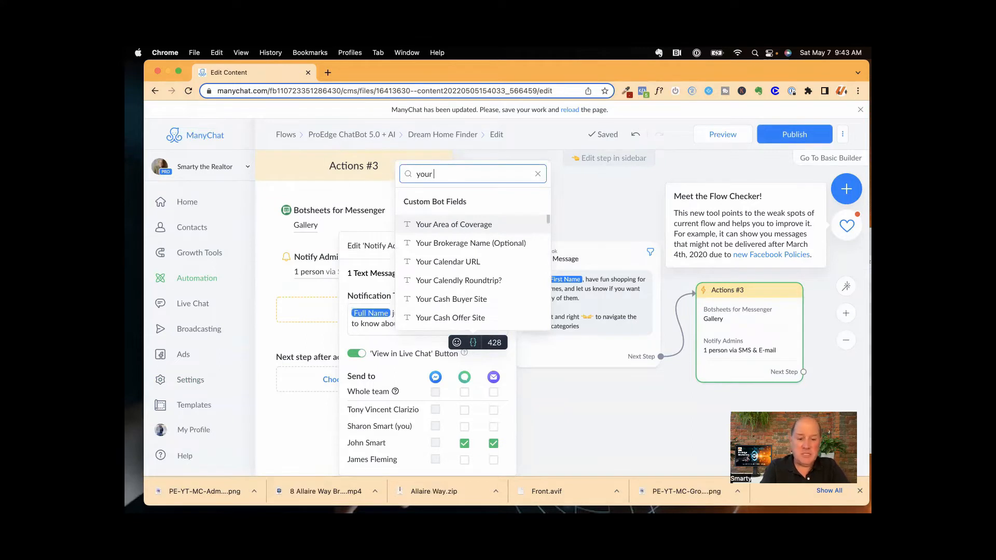
pyautogui.write(' fir')
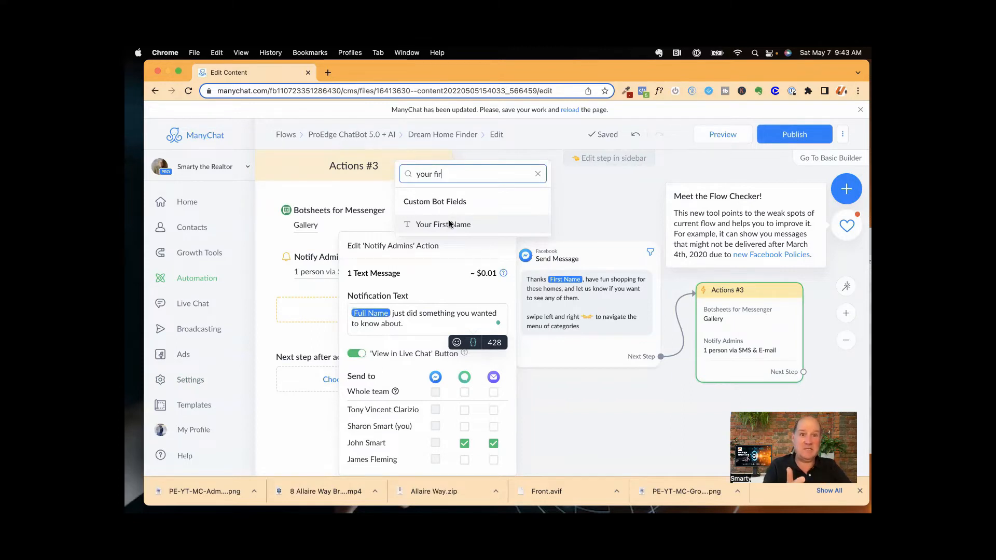
pyautogui.click(449, 224)
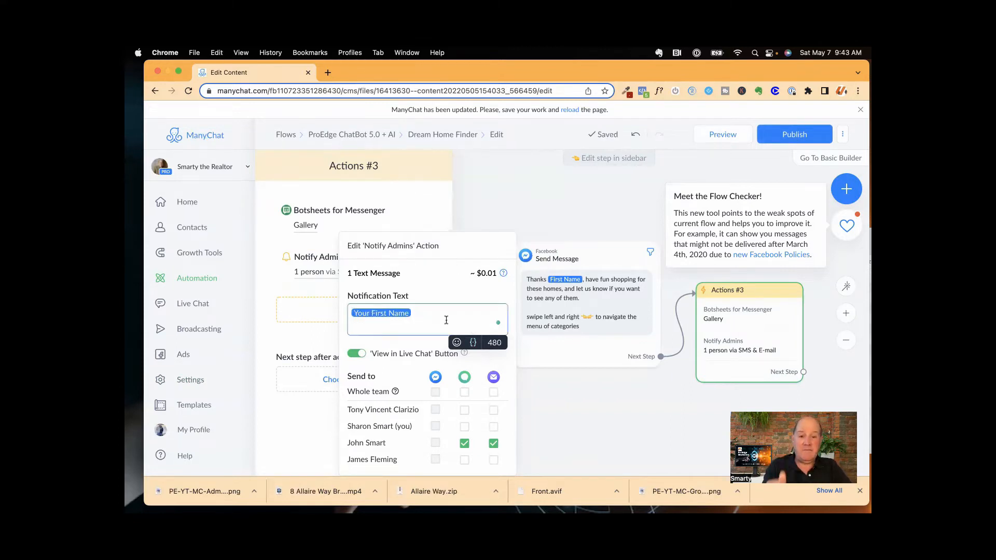
# Step: Continue the notification text after the Your First Name field with ", New Buyer Lead", followed by a blank line
pyautogui.write(', ')
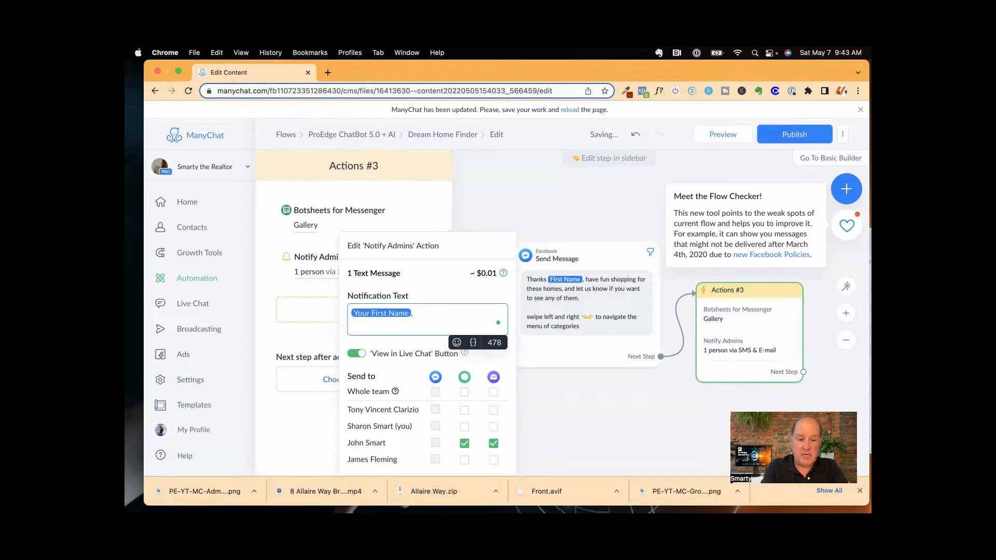
pyautogui.write('Ne')
pyautogui.write('w Butyer K')
pyautogui.press('BackSpace')
pyautogui.press('BackSpace')
pyautogui.press('BackSpace')
pyautogui.press('BackSpace')
pyautogui.press('BackSpace')
pyautogui.press('BackSpace')
pyautogui.write('yer LE')
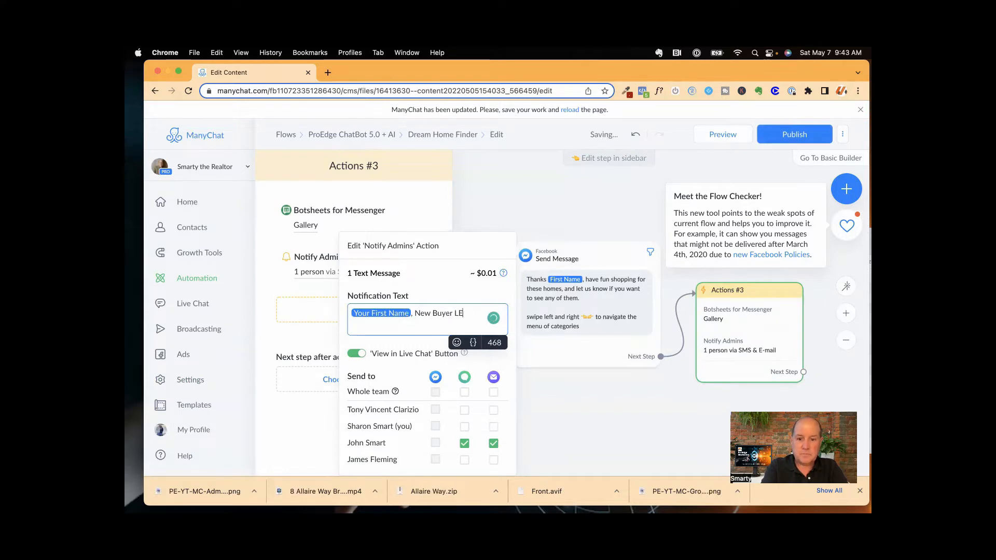
pyautogui.press('BackSpace')
pyautogui.write('ead')
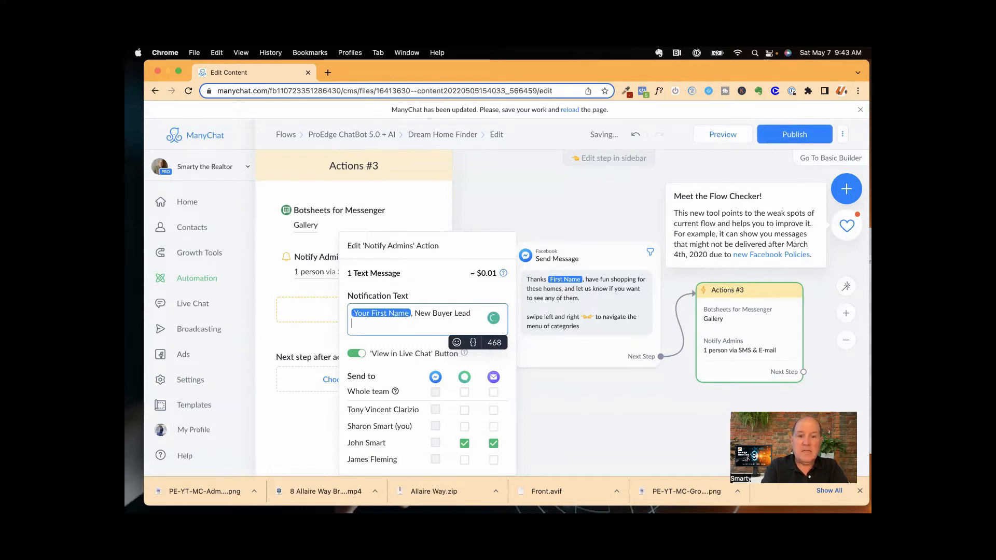
pyautogui.press('Return')
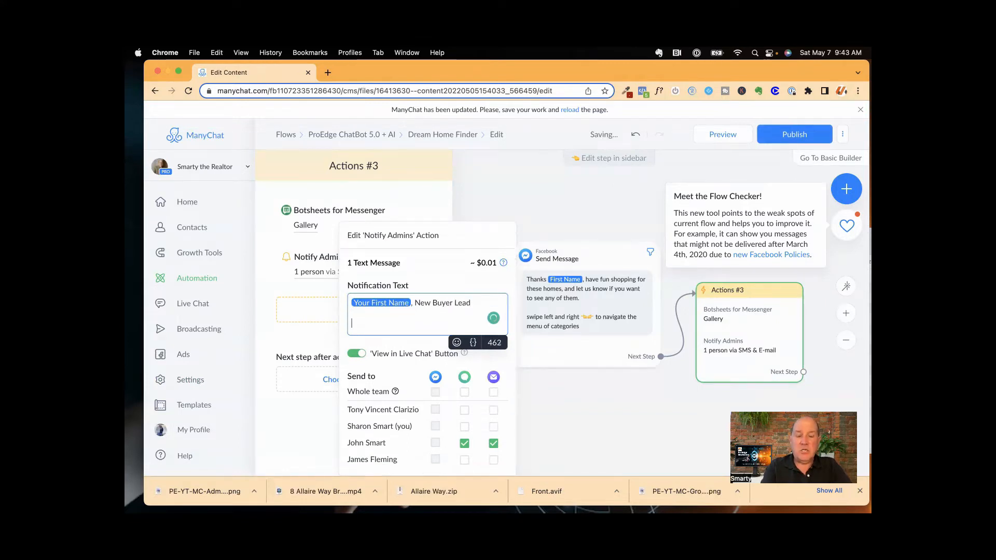
# Step: Insert the Full Name and Email system fields on separate lines below the notification's opening line
pyautogui.click(472, 343)
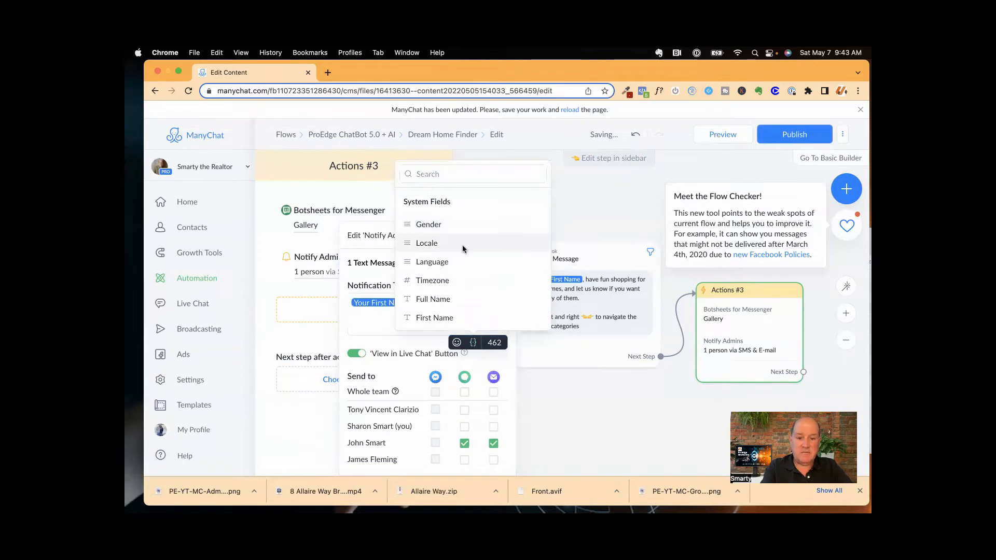
pyautogui.click(438, 302)
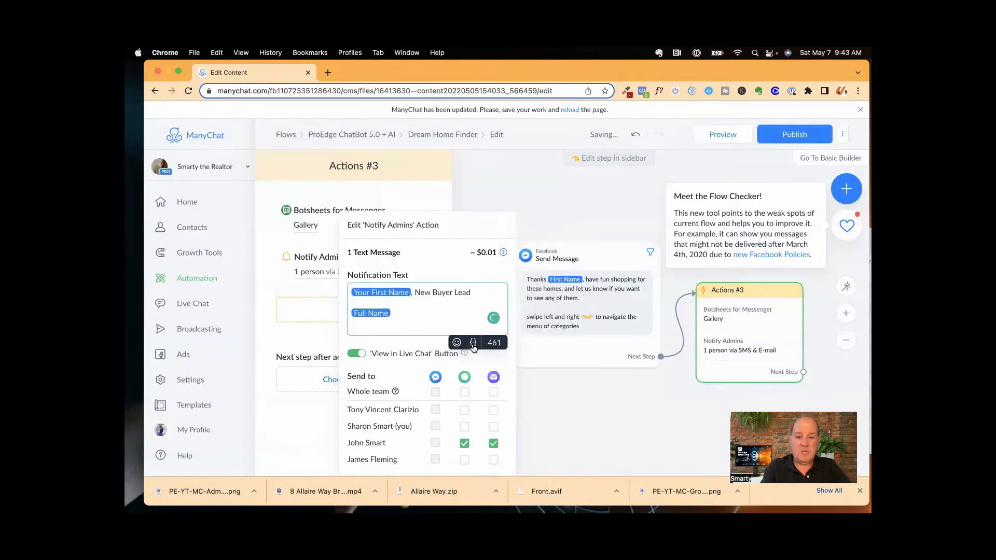
pyautogui.click(473, 342)
pyautogui.click(440, 174)
pyautogui.write('ema')
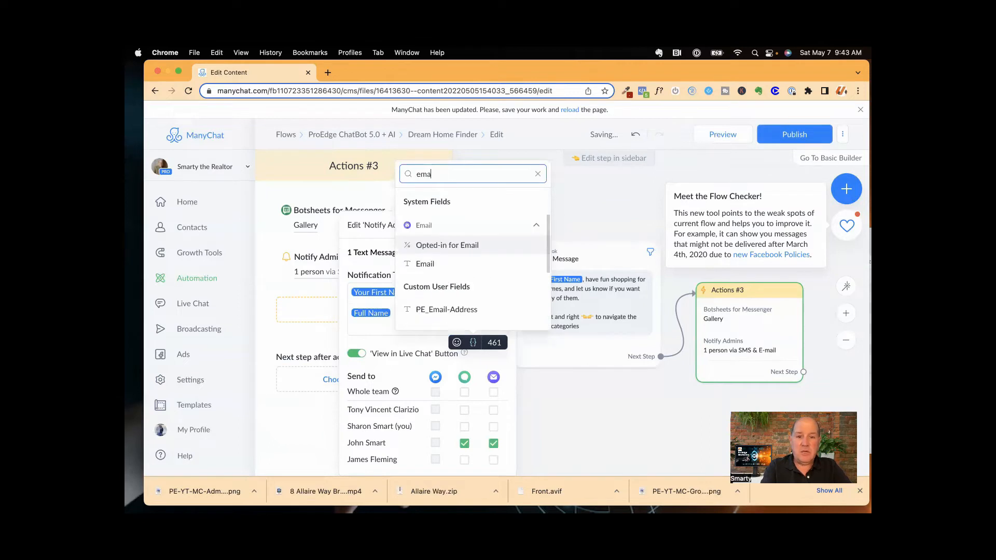
pyautogui.click(425, 263)
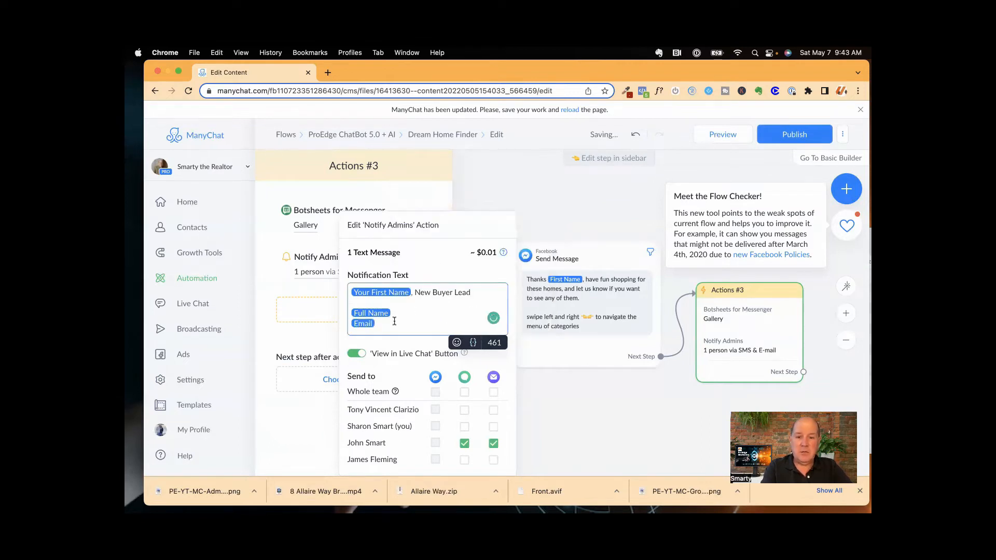
# Step: Insert the Phone system field on a new line below Email in the notification text, then close the Actions #3 step
pyautogui.press('Return')
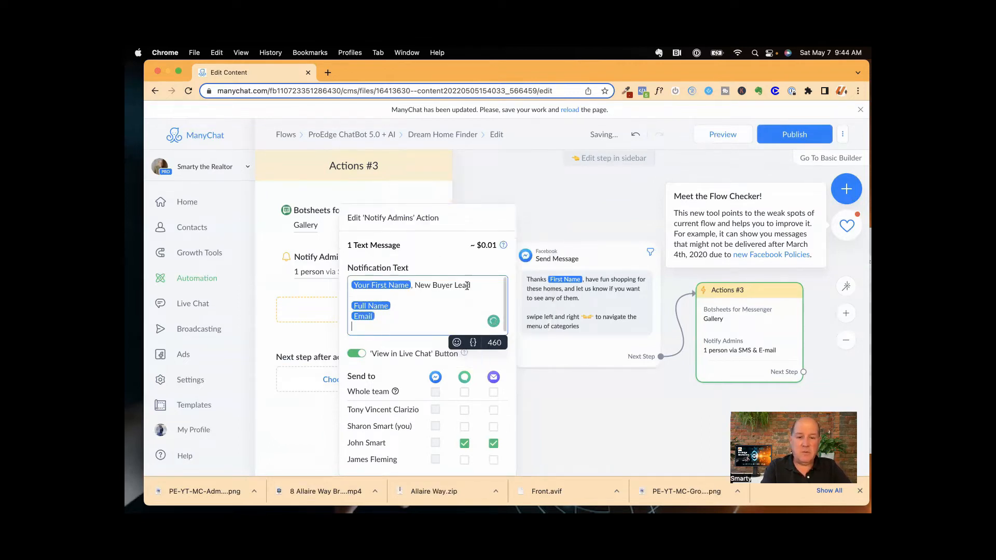
pyautogui.click(473, 342)
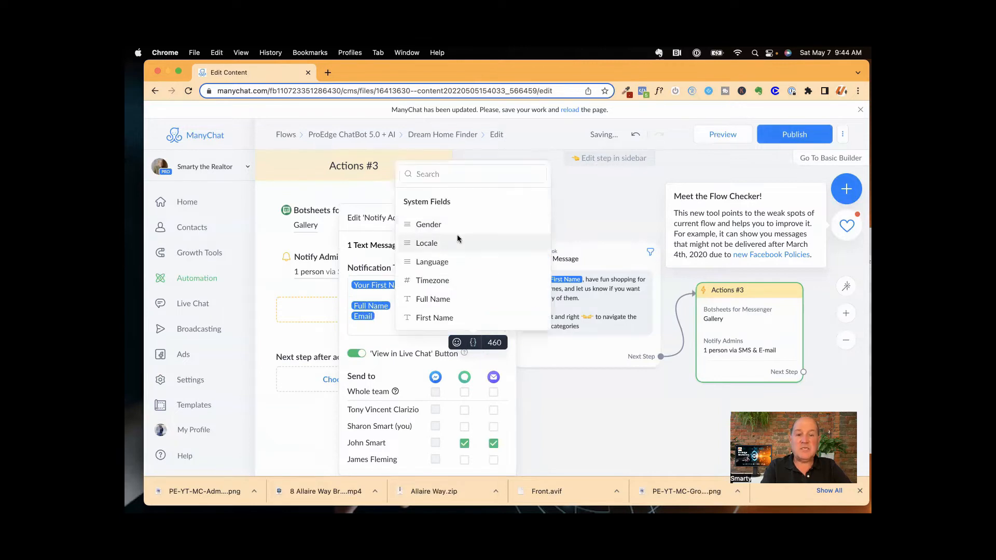
pyautogui.click(464, 170)
pyautogui.write('pho')
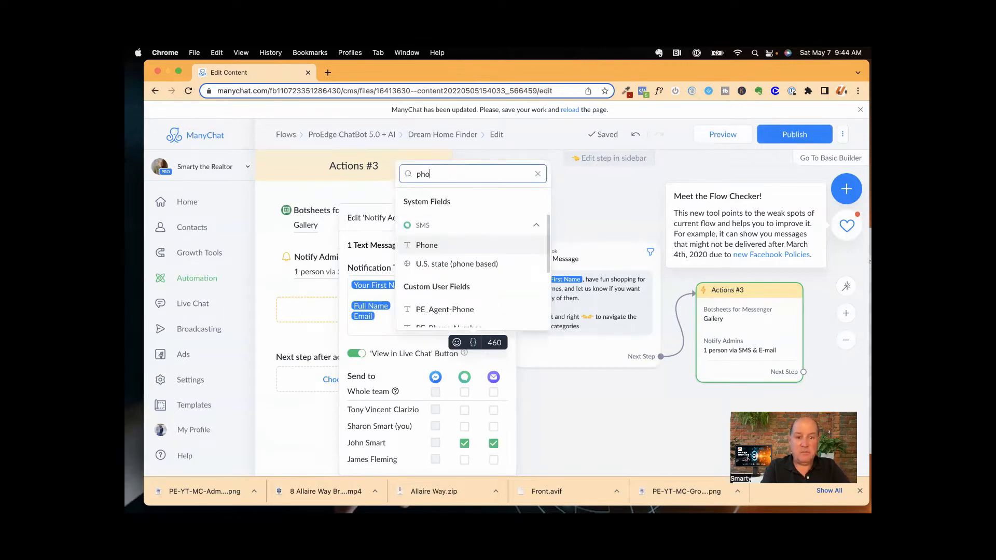
pyautogui.click(427, 245)
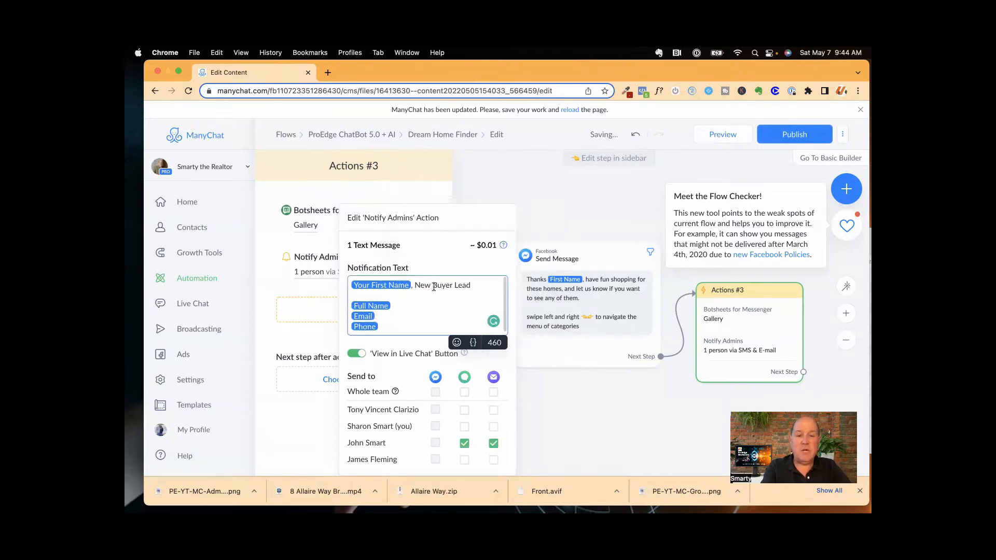
pyautogui.click(280, 292)
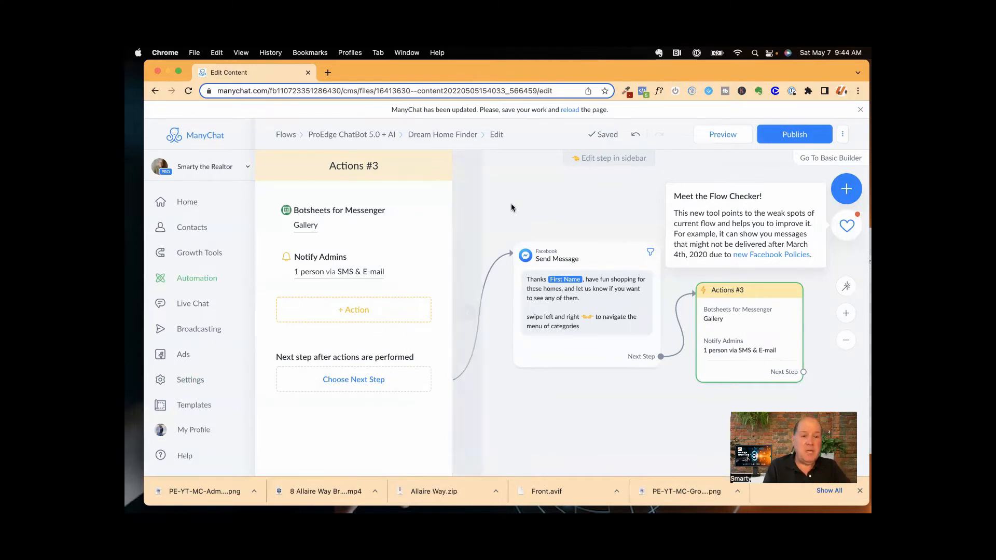
pyautogui.click(539, 186)
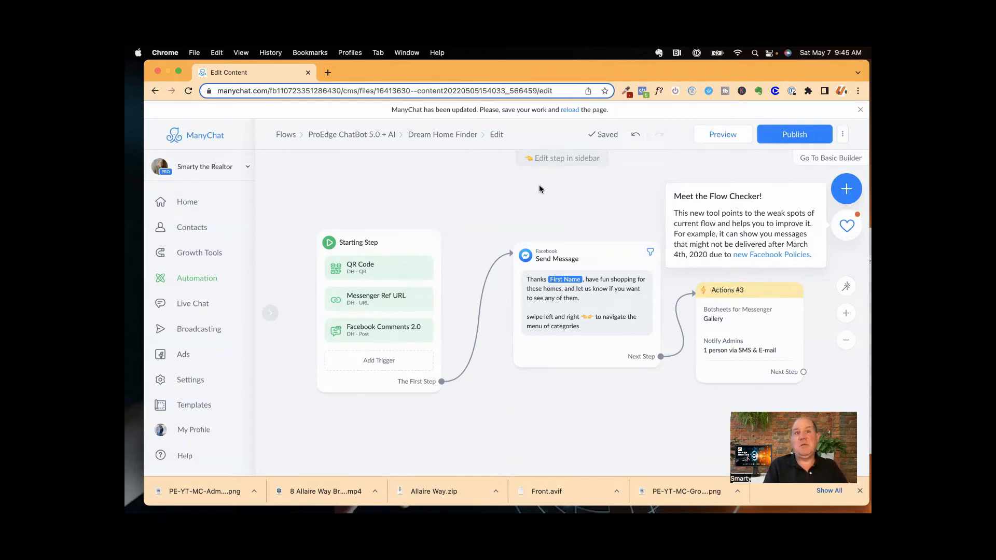
# Step: Go back to the ProEdge ChatBot 5.0 + AI folder, search the flows for "notif" and open ProEdge - Notifications V4.1
pyautogui.click(354, 135)
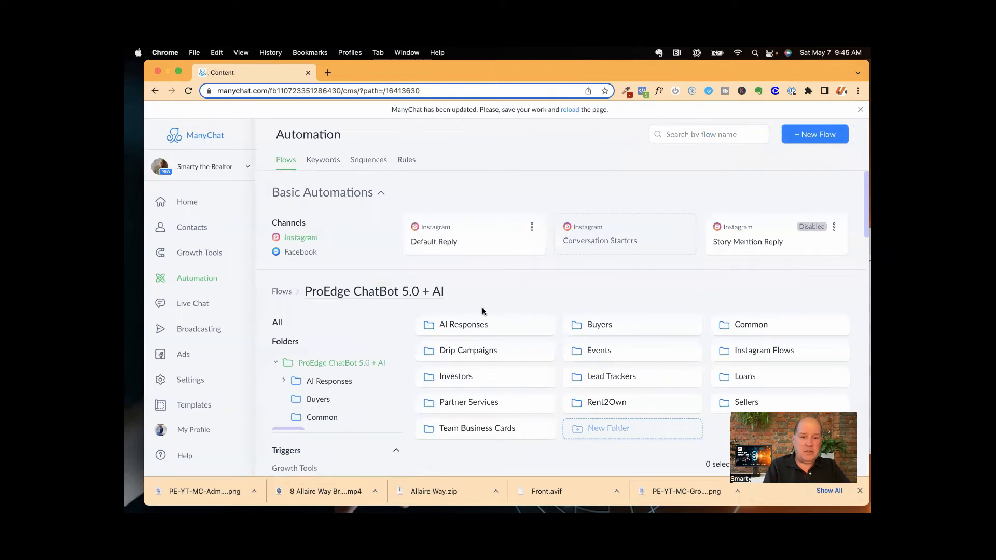
pyautogui.scroll(-5, 482, 311)
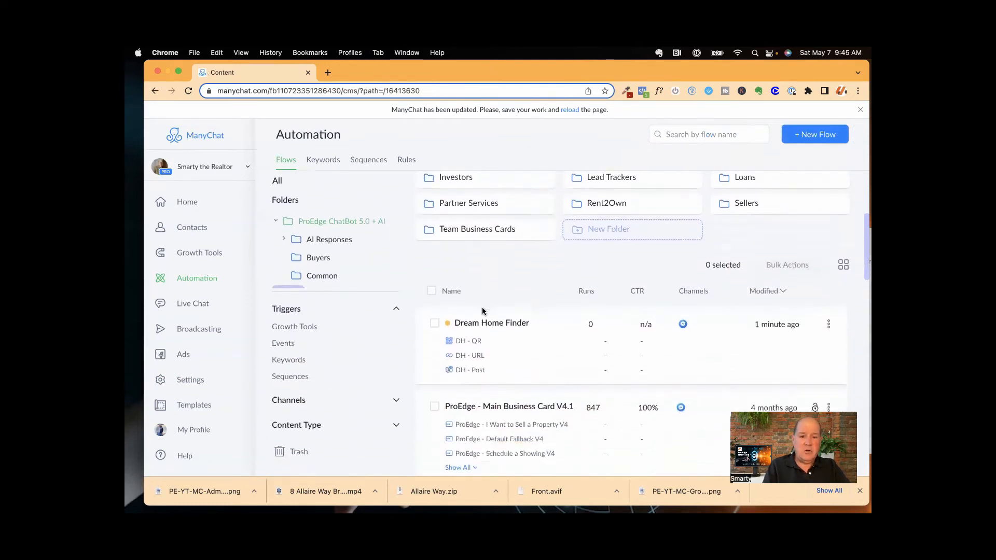
pyautogui.scroll(5, 483, 311)
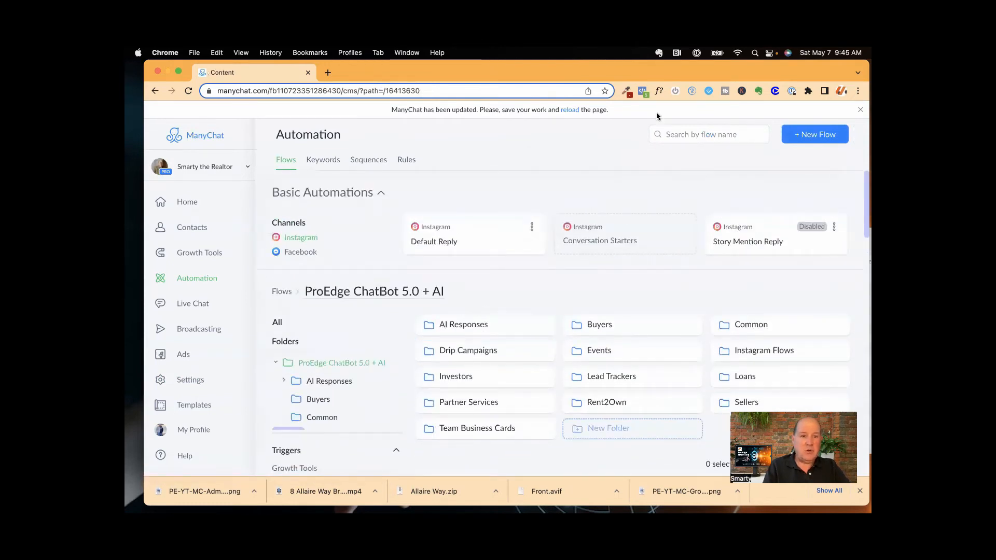
pyautogui.click(691, 140)
pyautogui.write('no')
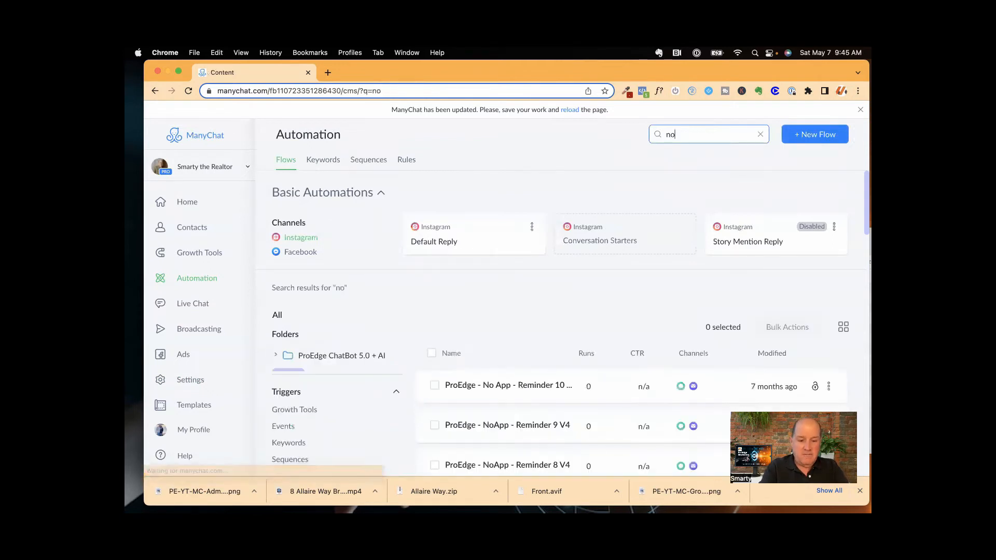
pyautogui.write('tif')
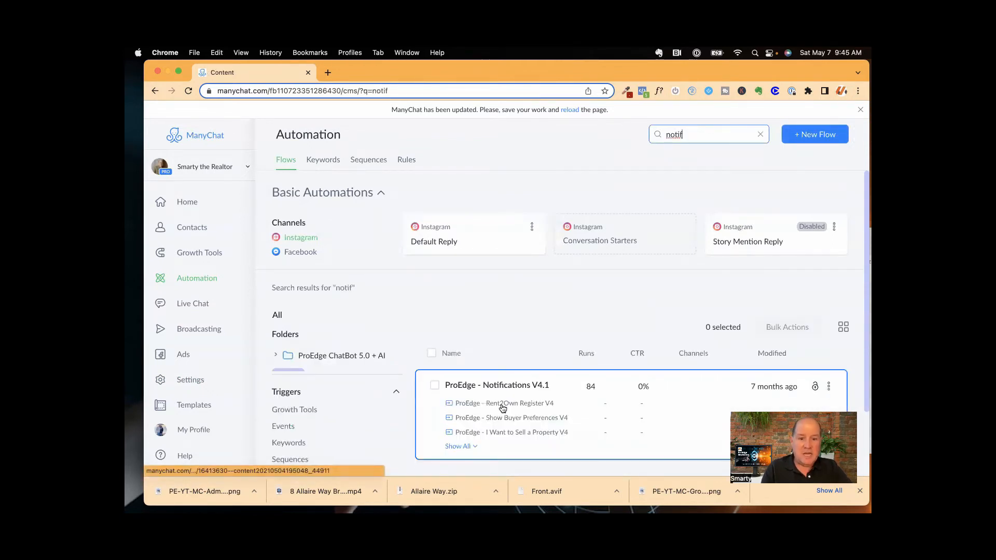
pyautogui.click(497, 384)
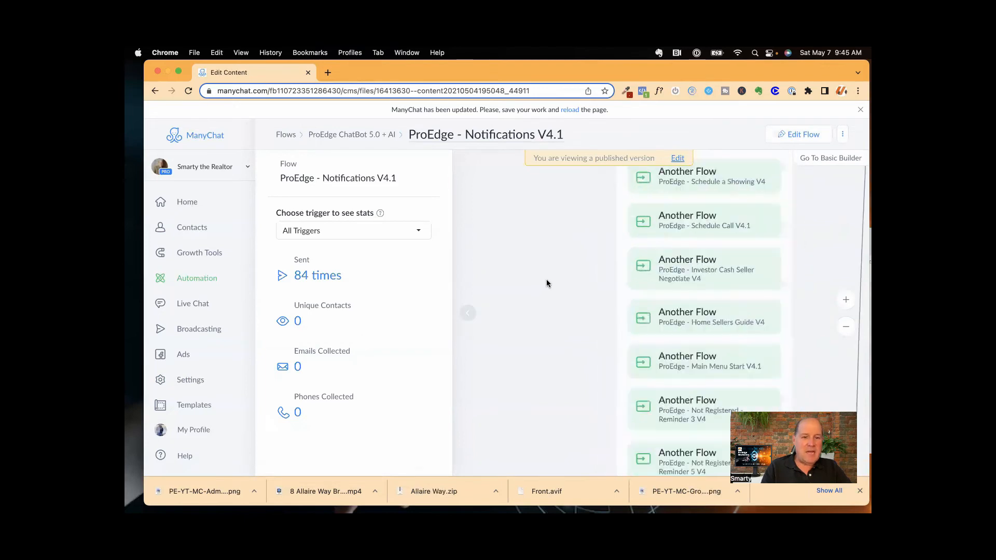
# Step: Examine the Notifications flow's triggers and the tag conditions that route contacts to the different notification steps
pyautogui.scroll(-1, 547, 281)
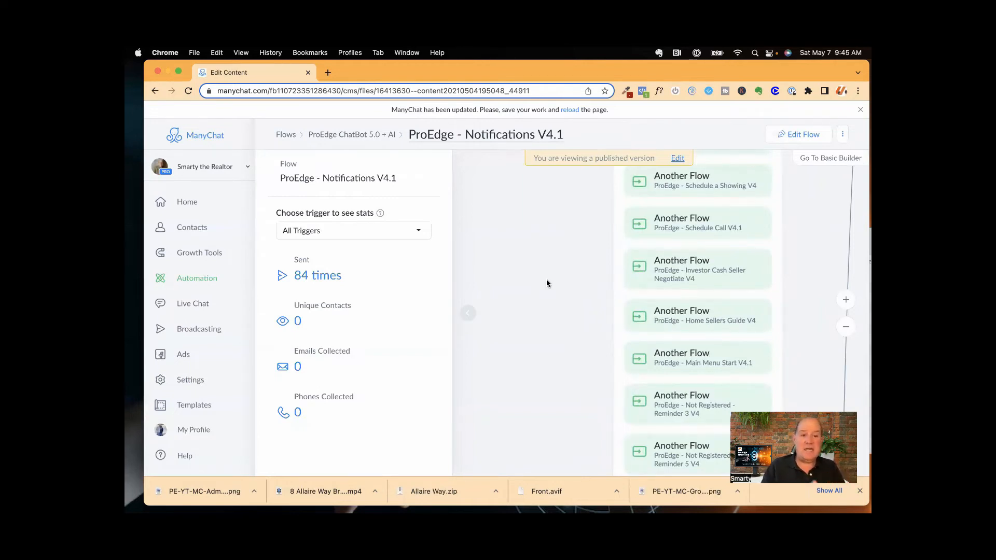
pyautogui.scroll(-6, 546, 283)
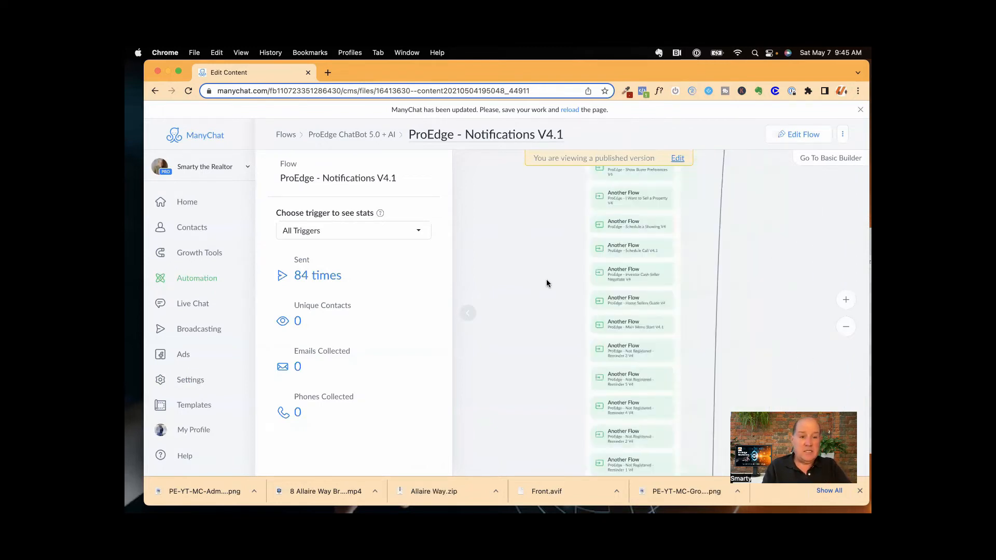
pyautogui.moveTo(680, 257); pyautogui.dragTo(584, 350)
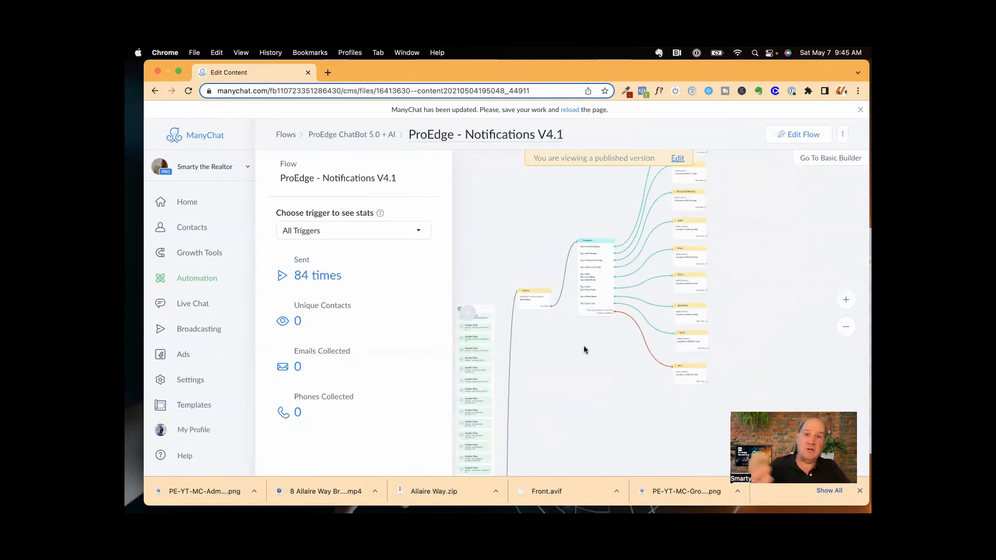
pyautogui.scroll(5, 588, 351)
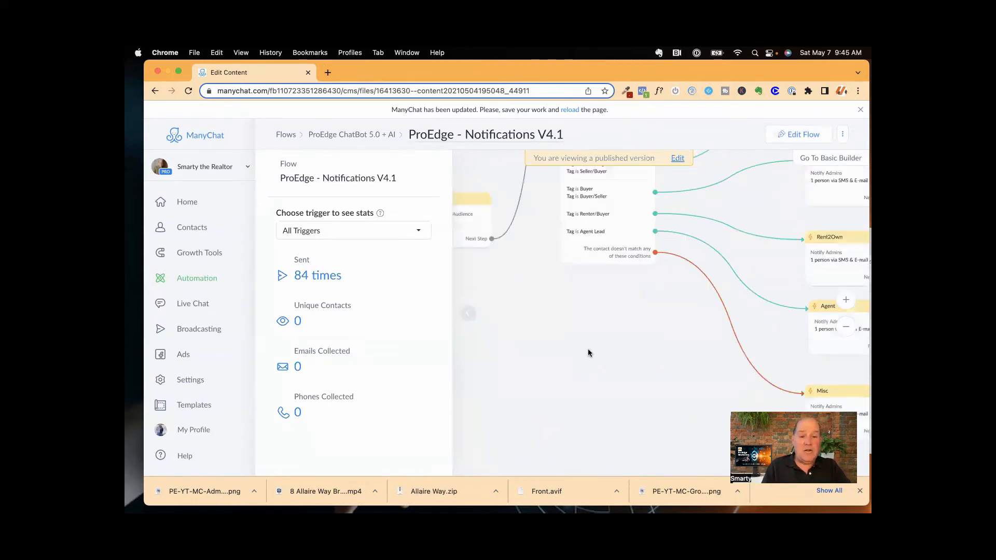
pyautogui.scroll(4, 589, 353)
pyautogui.scroll(-3, 588, 353)
pyautogui.scroll(4, 577, 333)
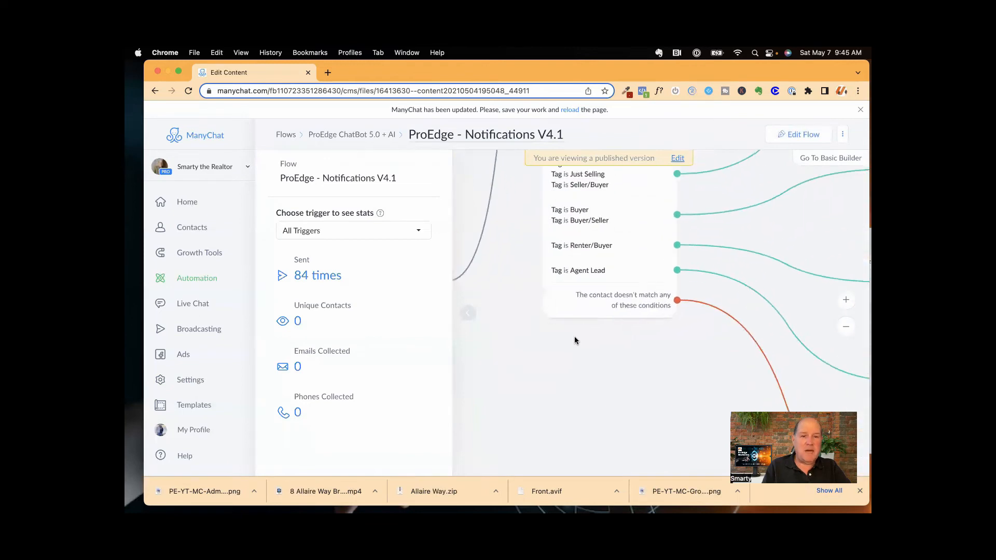
pyautogui.scroll(-6, 575, 336)
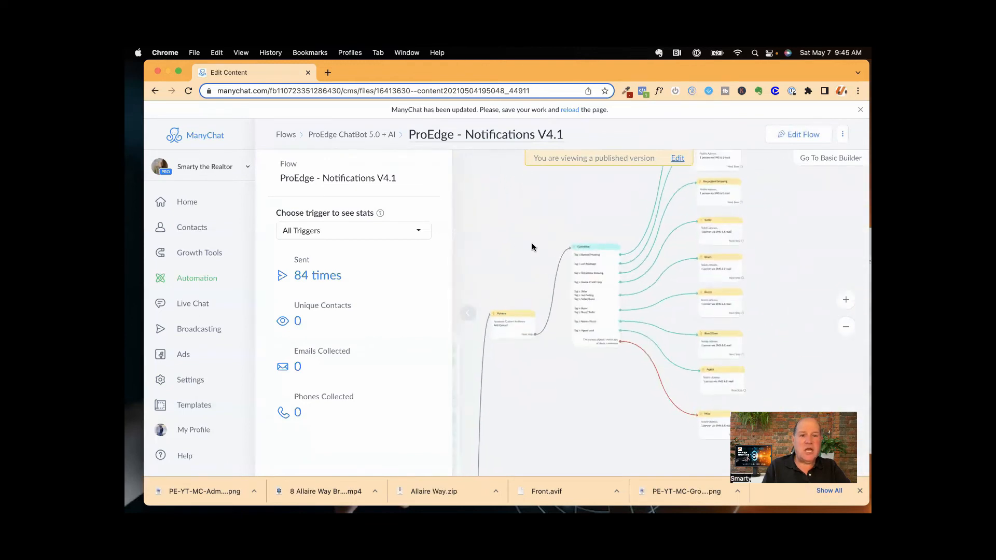
pyautogui.scroll(5, 531, 247)
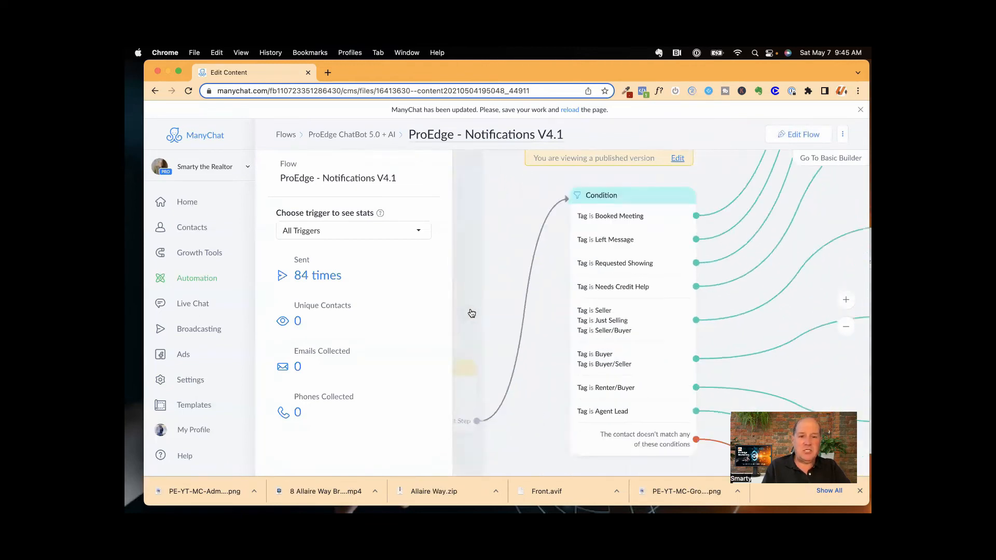
pyautogui.click(472, 313)
pyautogui.moveTo(484, 263); pyautogui.dragTo(455, 256)
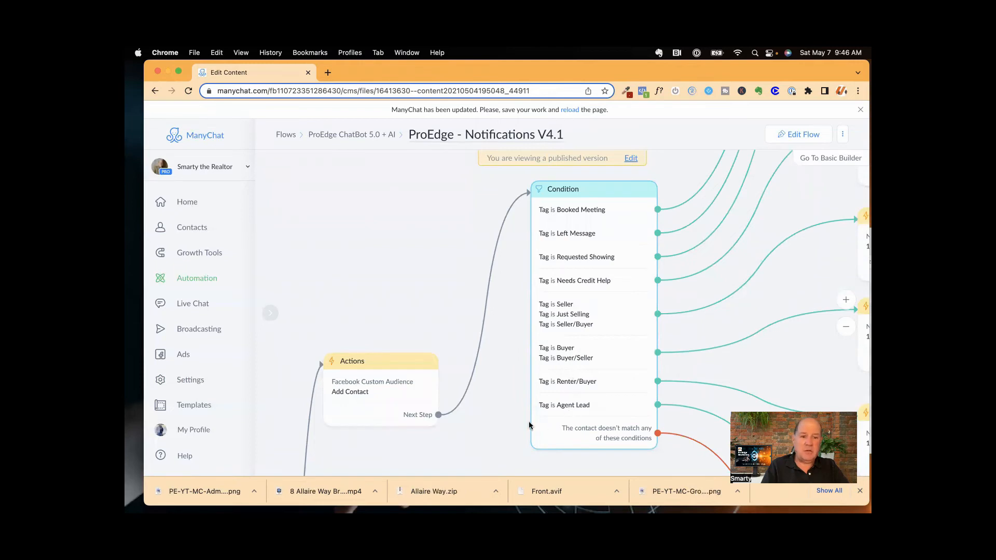
# Step: Switch the Notifications flow to edit mode and open the Notify Admins action of the Requested Showing step
pyautogui.scroll(-5, 529, 421)
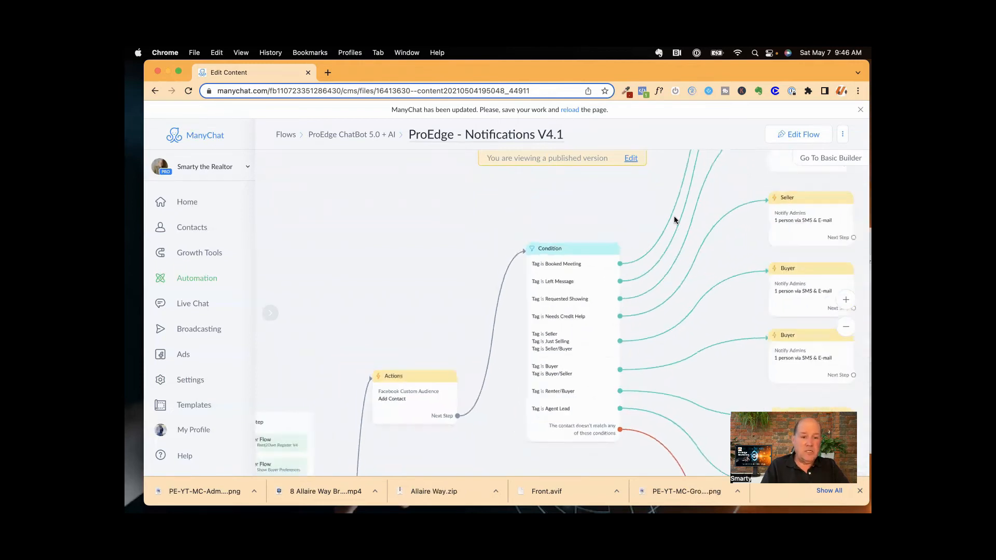
pyautogui.moveTo(739, 179); pyautogui.dragTo(566, 257)
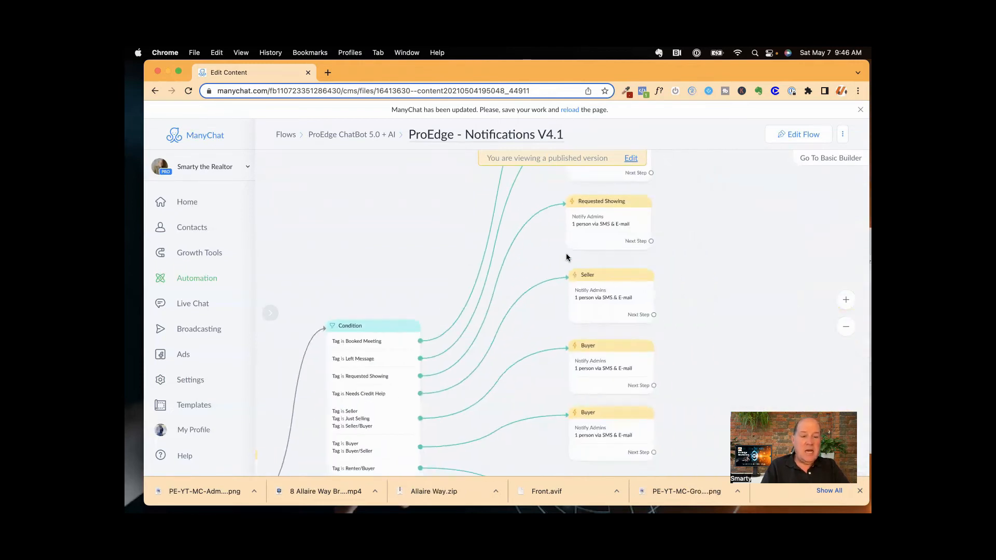
pyautogui.hscroll(3, 566, 257)
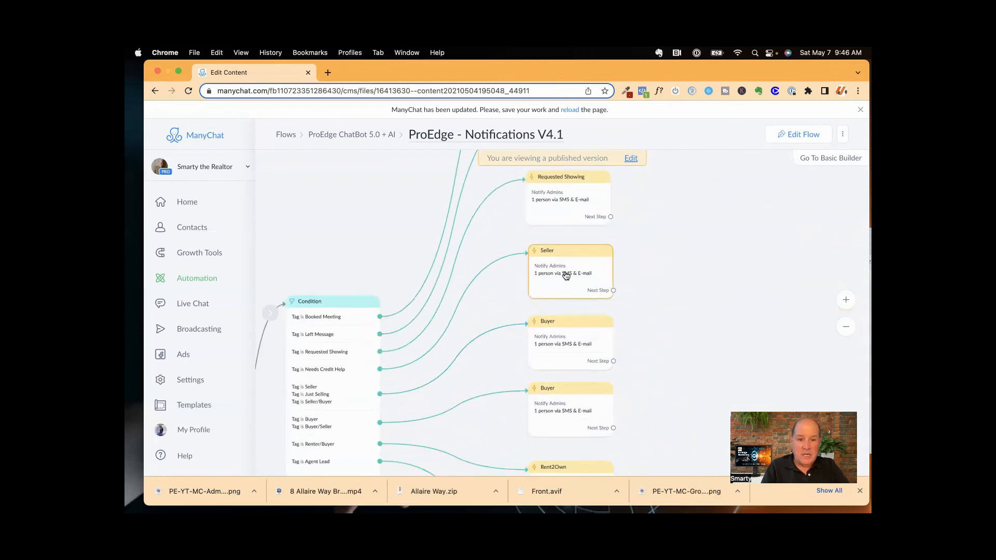
pyautogui.click(568, 202)
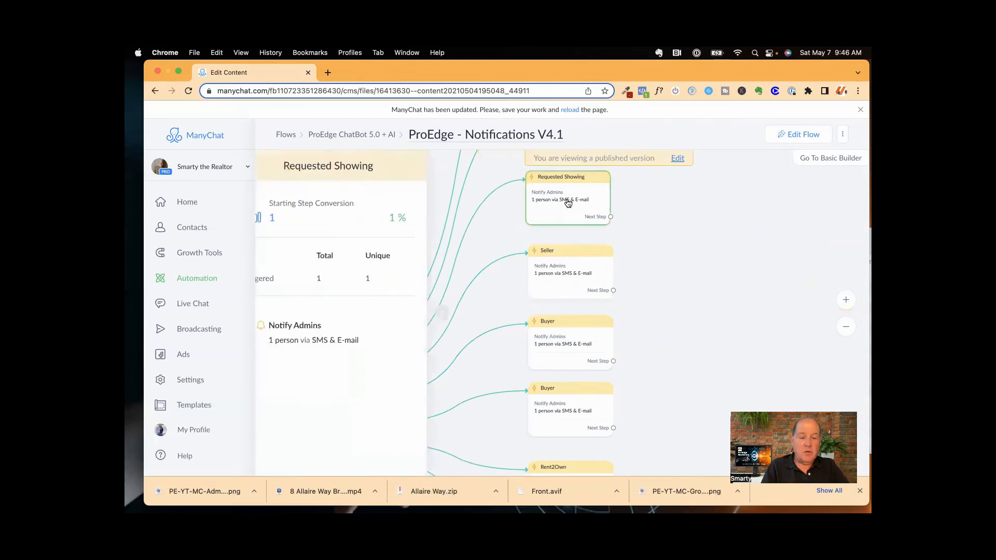
pyautogui.click(802, 134)
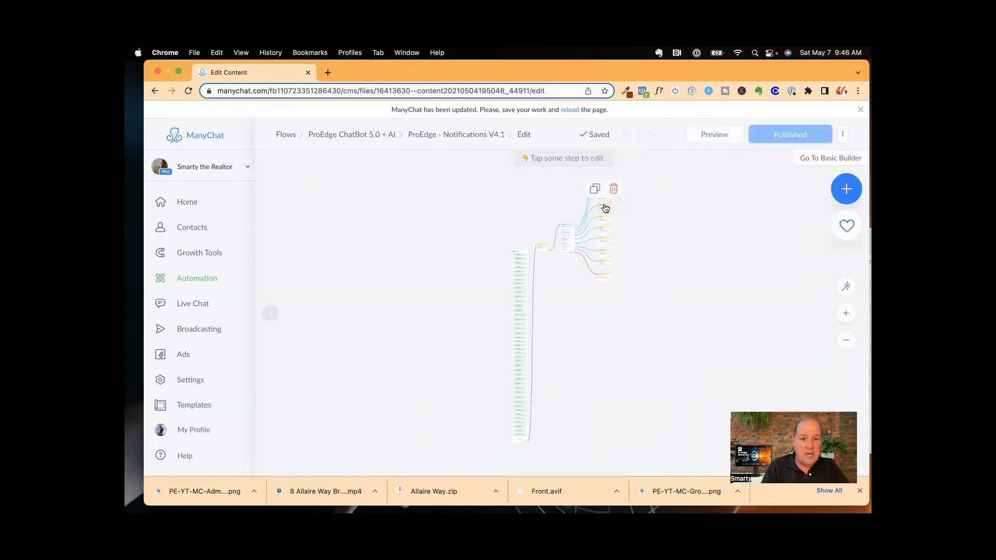
pyautogui.click(605, 208)
pyautogui.click(378, 223)
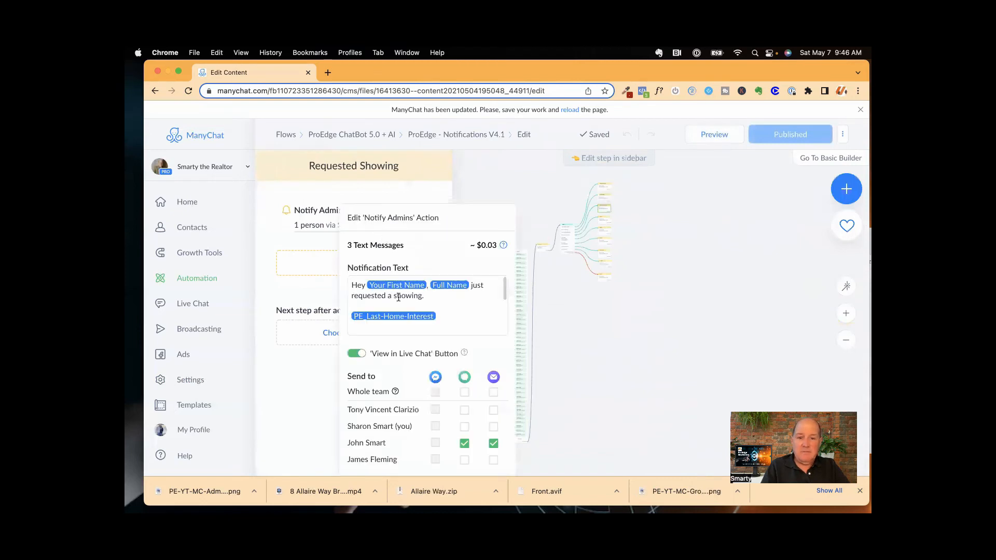
# Step: Read through the Requested Showing notification text to review the custom fields it includes
pyautogui.scroll(-6, 399, 298)
pyautogui.scroll(5, 399, 297)
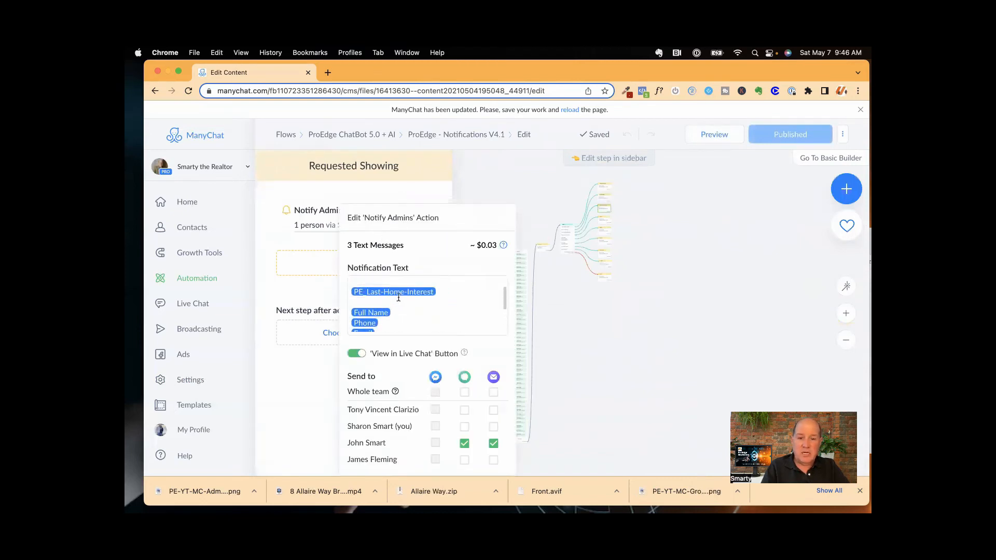
pyautogui.scroll(2, 399, 297)
pyautogui.scroll(-5, 399, 297)
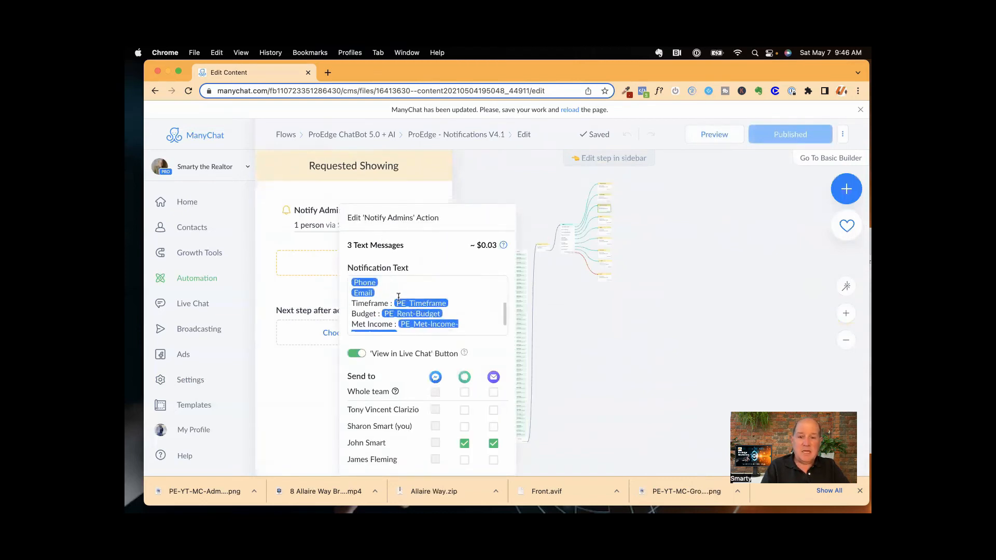
pyautogui.scroll(-1, 399, 297)
pyautogui.scroll(2, 399, 298)
pyautogui.scroll(-2, 398, 297)
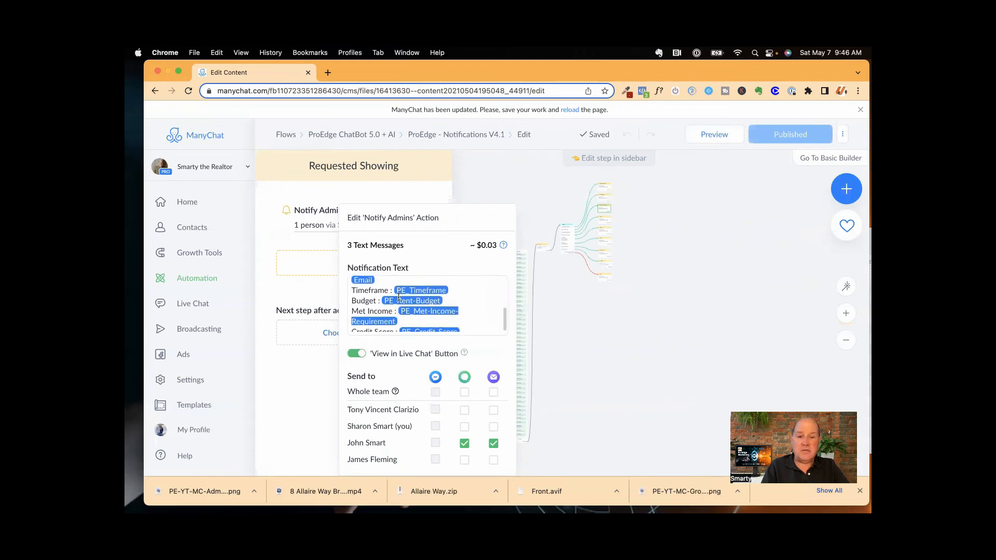
pyautogui.scroll(-1, 399, 297)
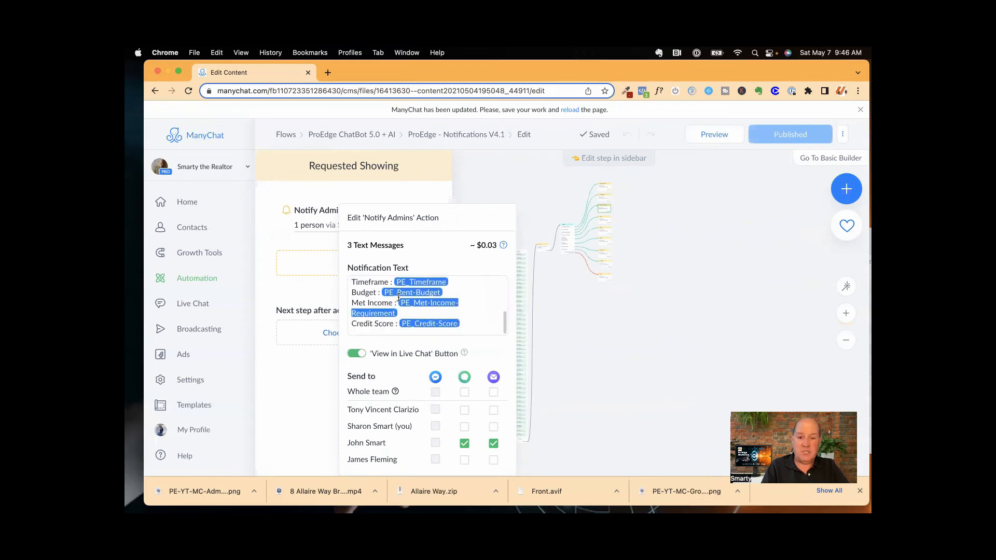
pyautogui.scroll(5, 398, 297)
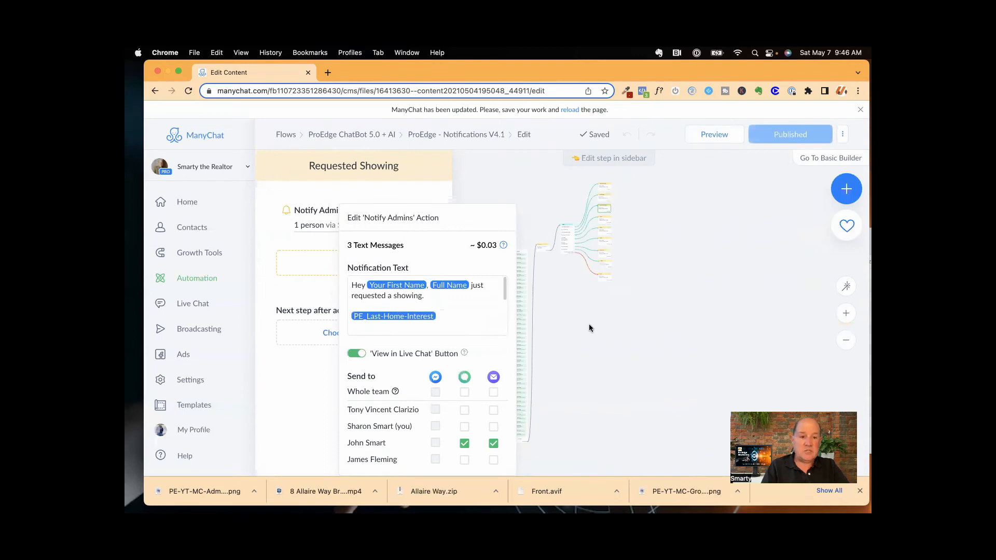
# Step: View the Notify Admins notification text of the Rent2Own step, then close it
pyautogui.click(605, 305)
pyautogui.click(604, 253)
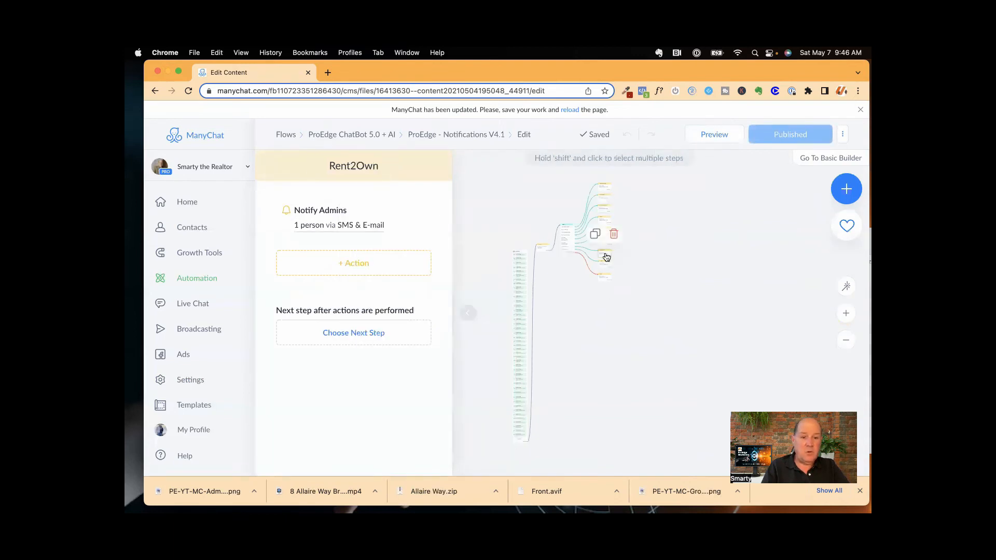
pyautogui.click(357, 225)
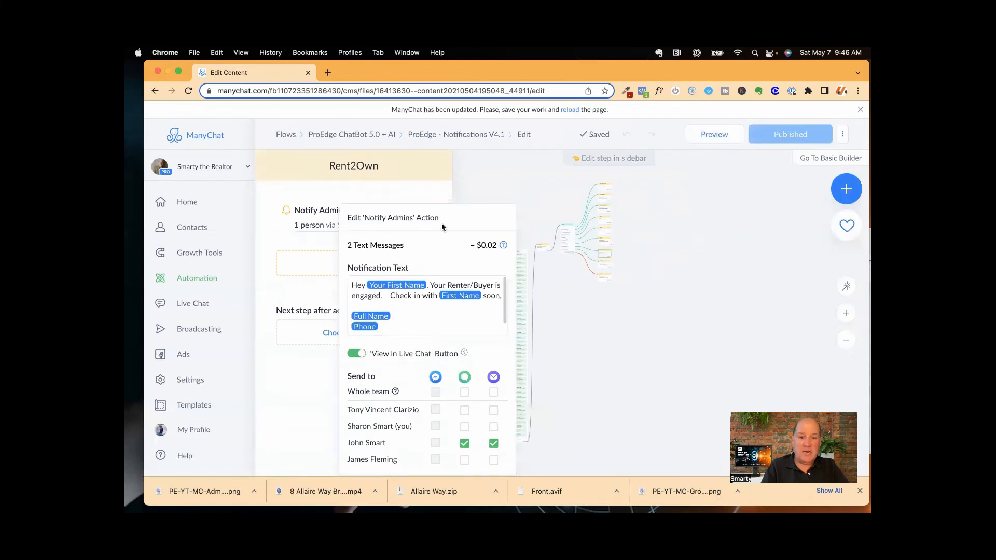
pyautogui.click(275, 243)
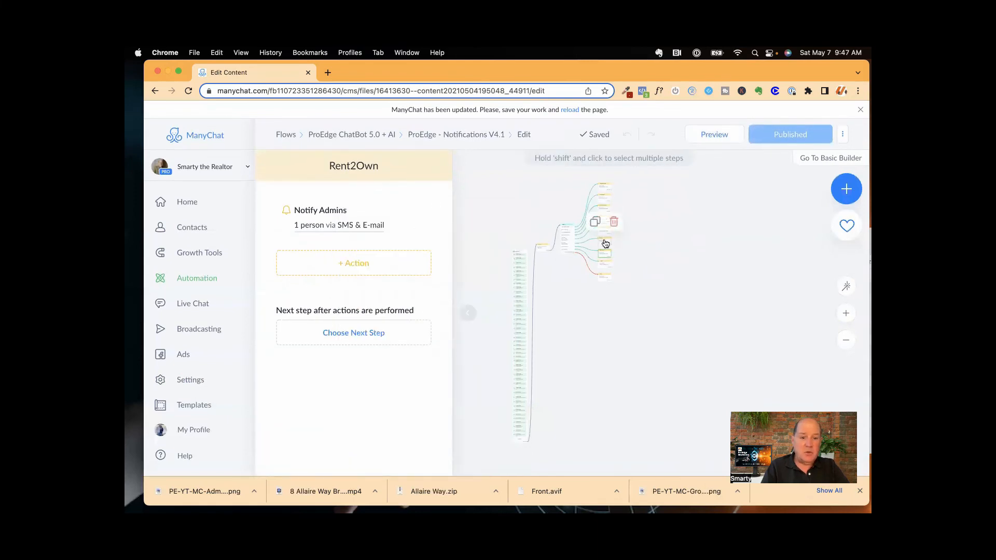
# Step: Review the full Notify Admins notification text of the Buyer step just above Rent2Own, then close the step
pyautogui.click(605, 239)
pyautogui.click(367, 224)
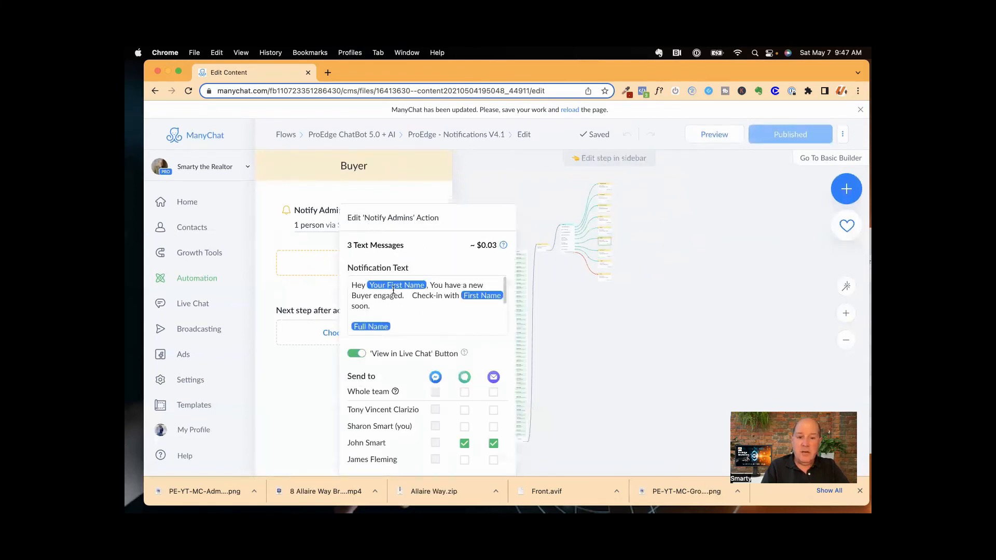
pyautogui.scroll(-3, 409, 309)
pyautogui.scroll(-3, 409, 309)
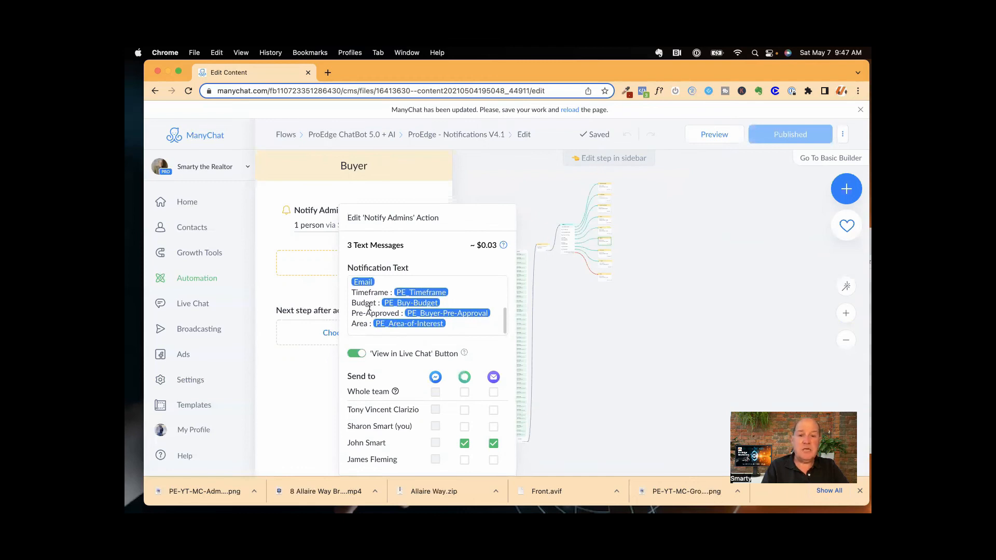
pyautogui.click(508, 167)
pyautogui.click(510, 205)
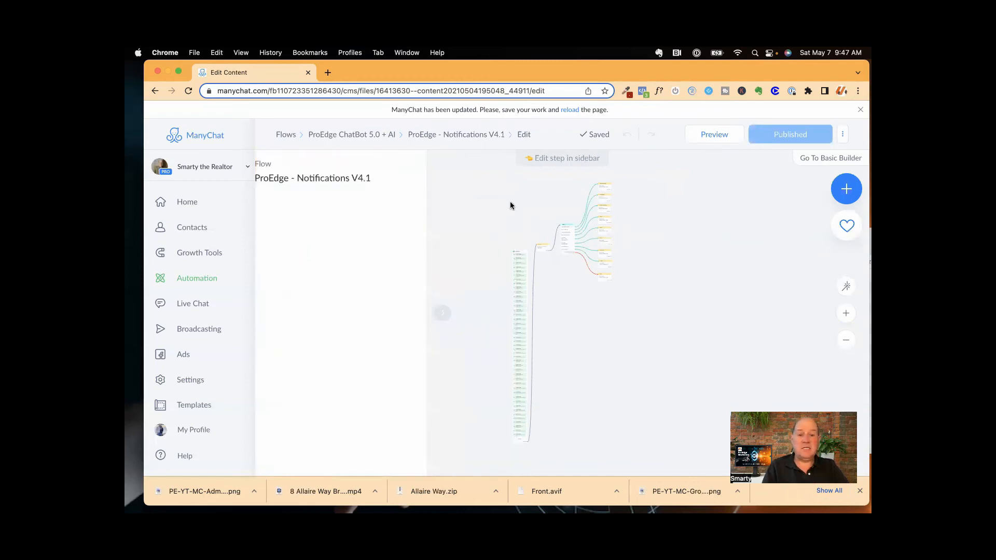